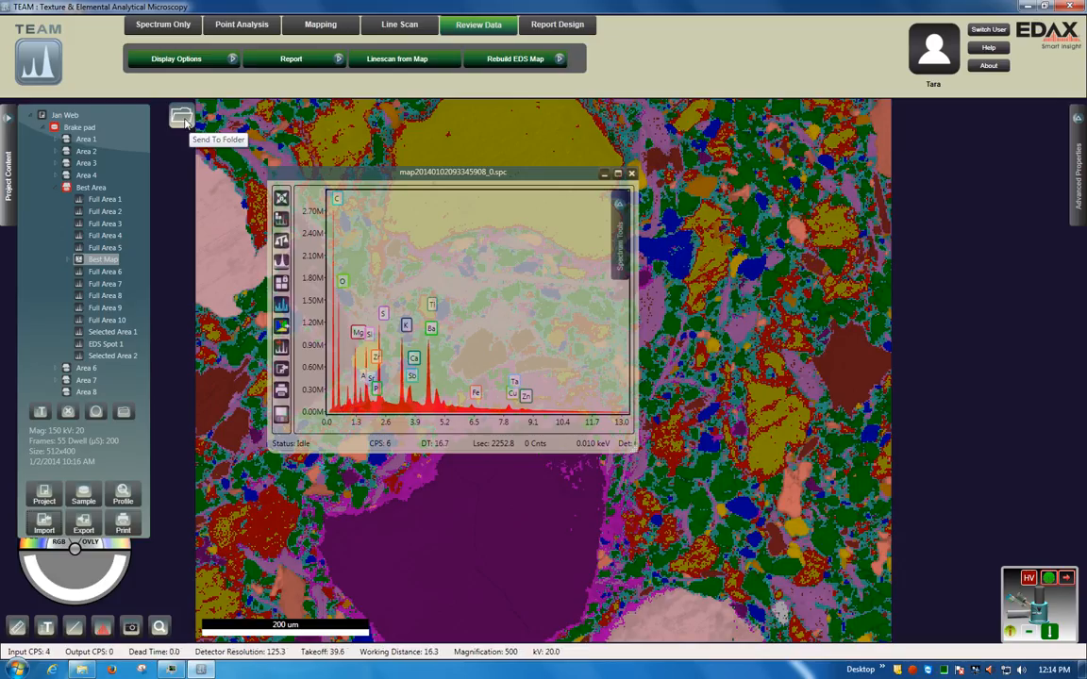
Set the default image type in the user profile to PNG and accept the profile settings
mouse_move(289, 370)
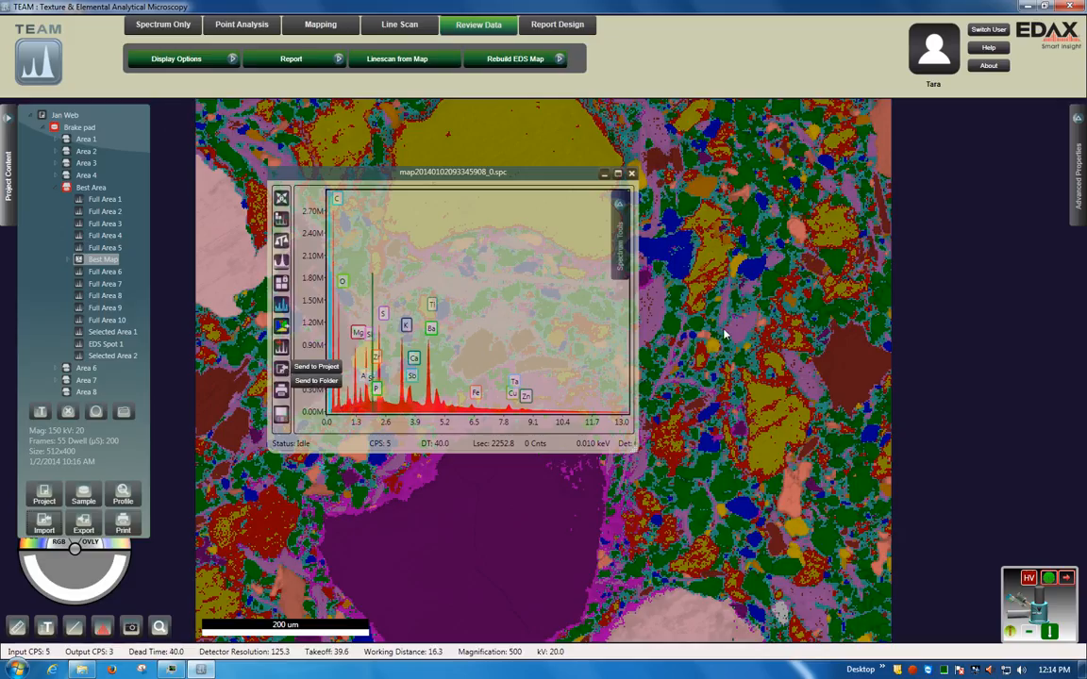
left_click(934, 47)
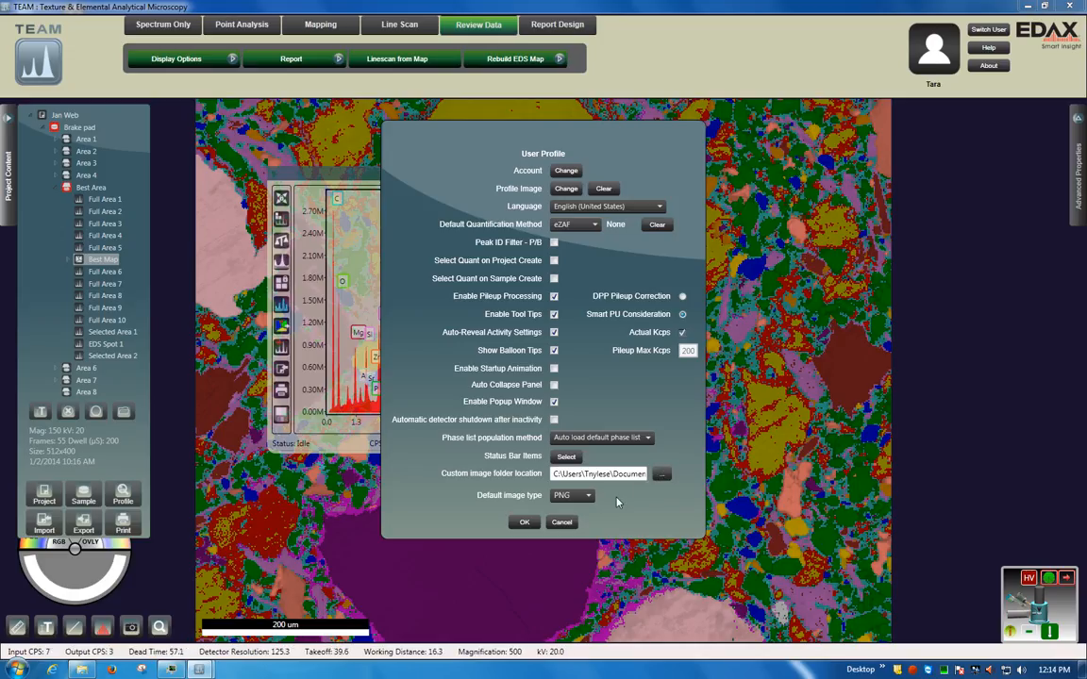
left_click(588, 496)
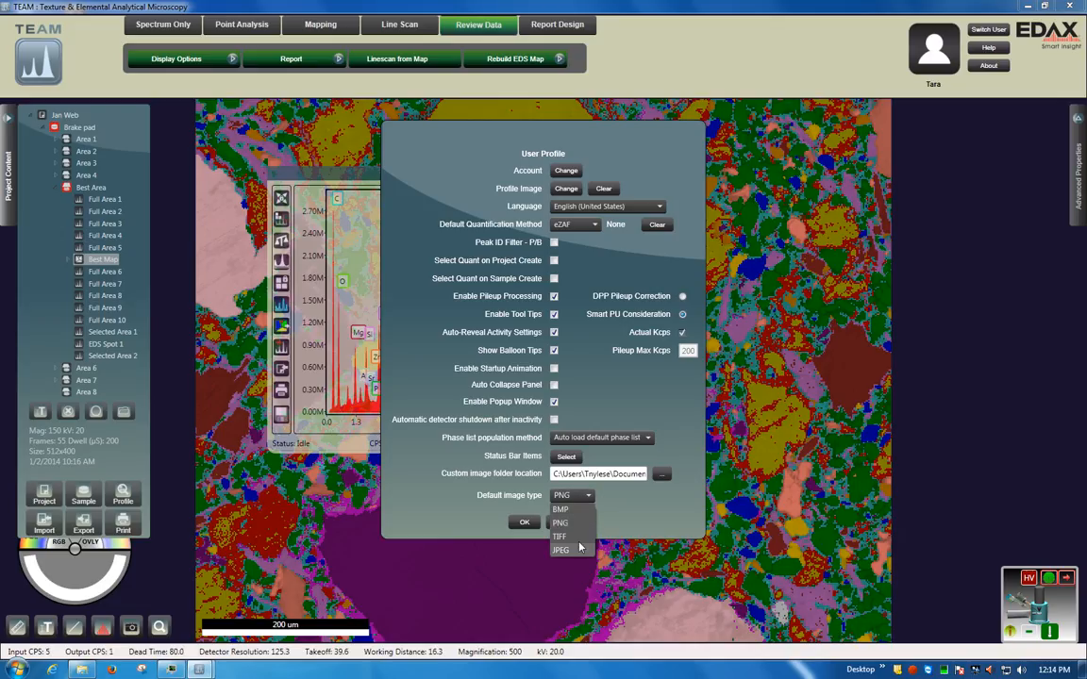
left_click(573, 525)
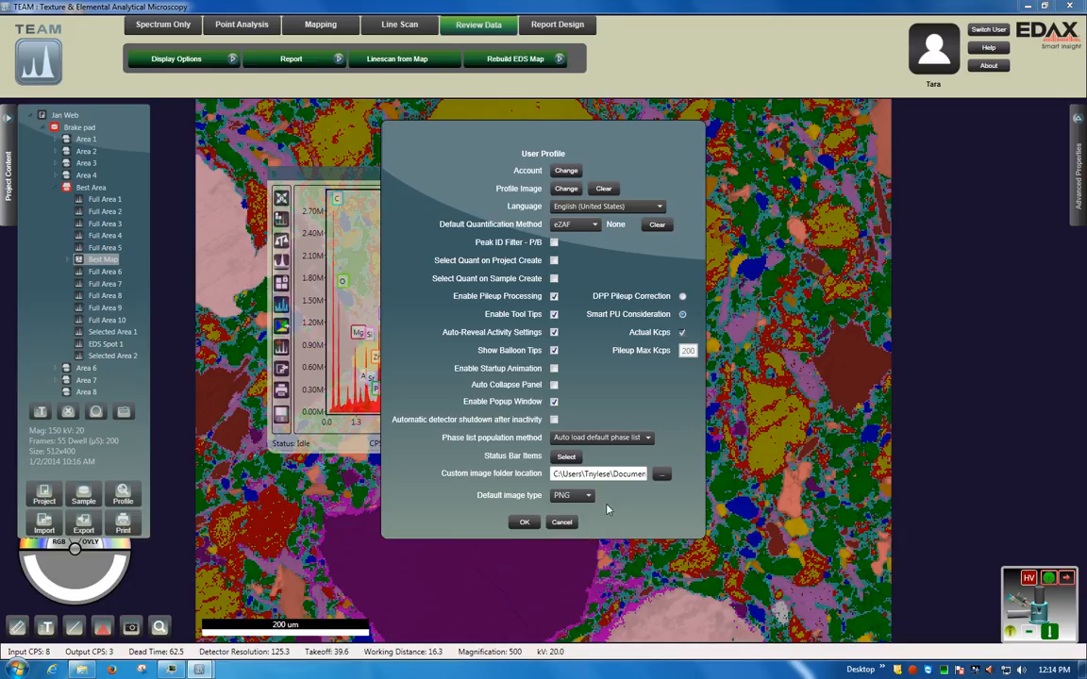
left_click(525, 523)
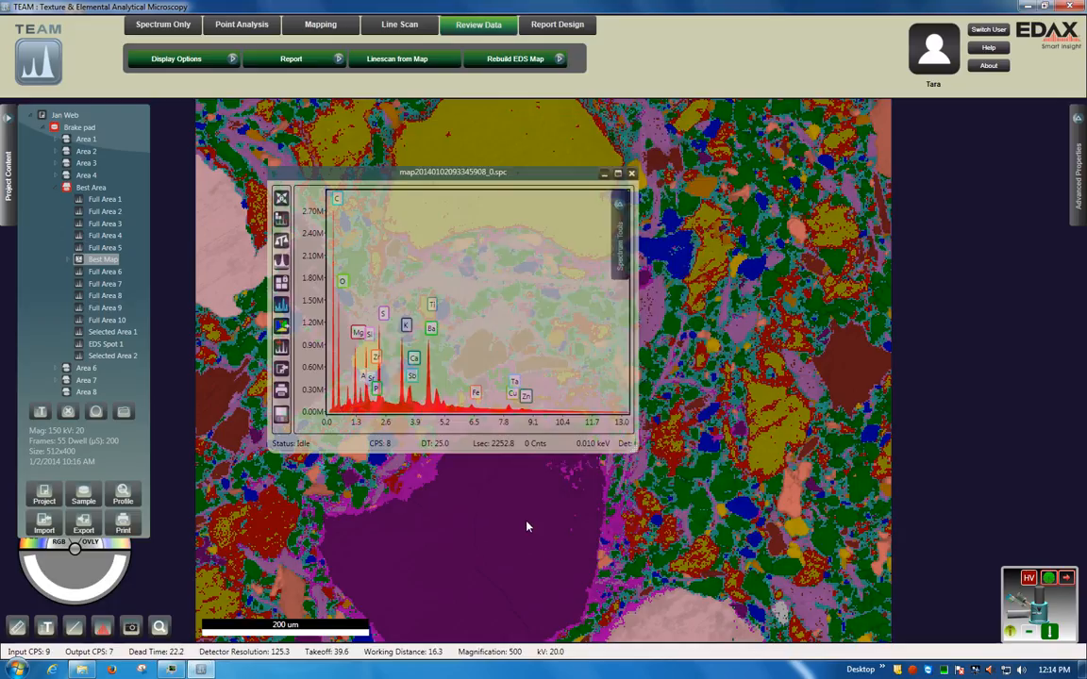
Send the Best Map spectrum and the phase map image to the project's image folder
left_click(281, 369)
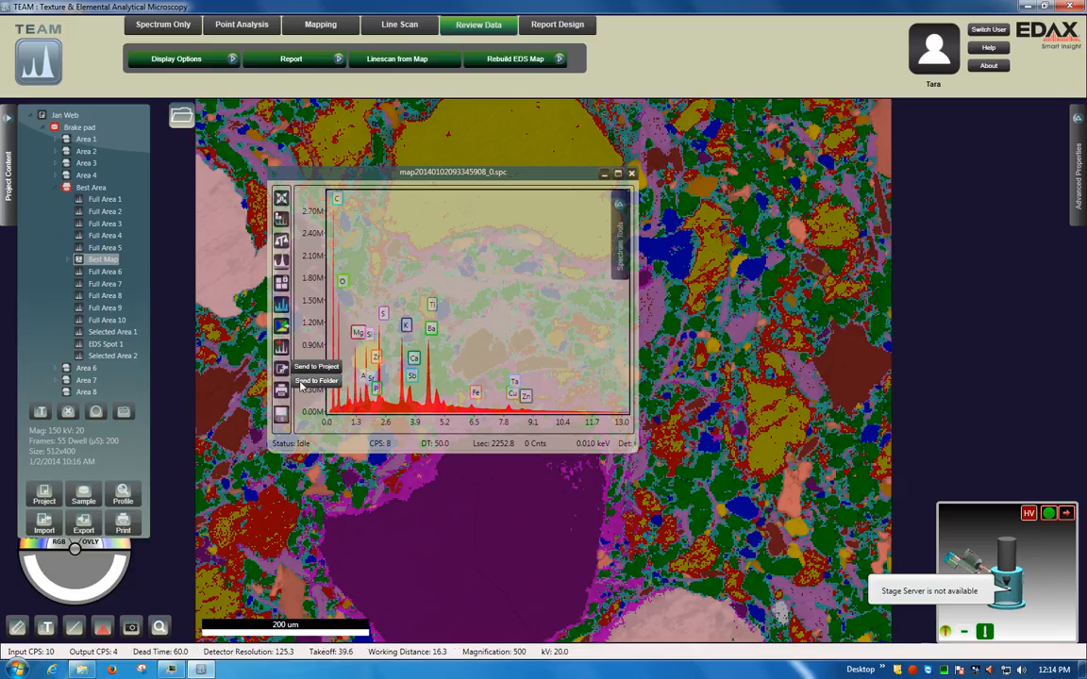
left_click(307, 385)
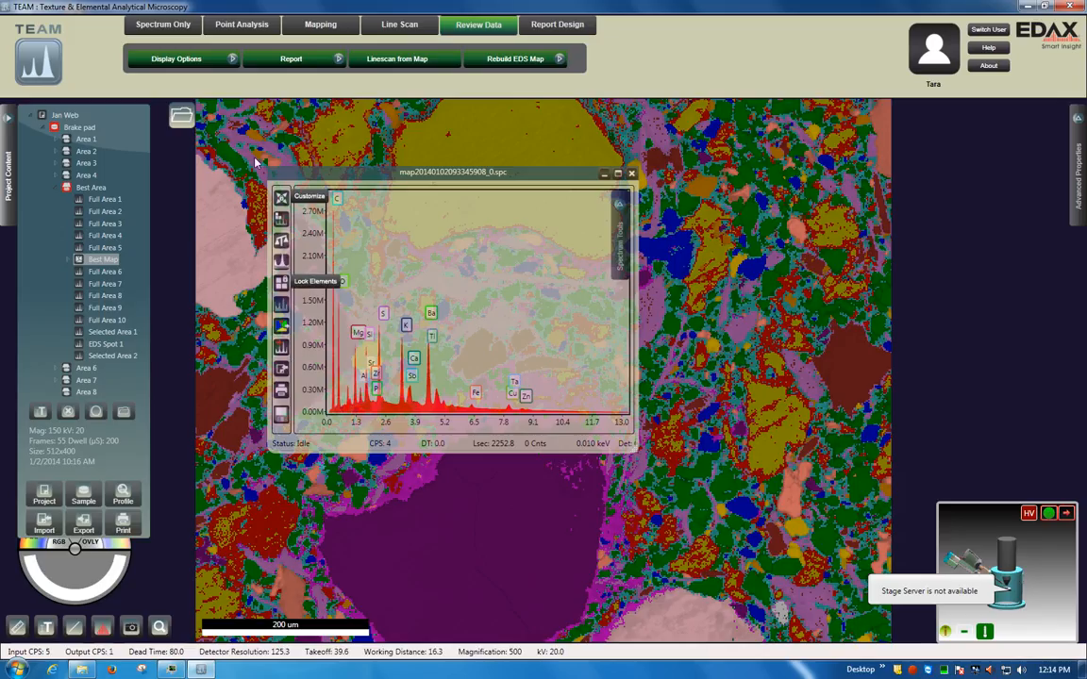
left_click(182, 117)
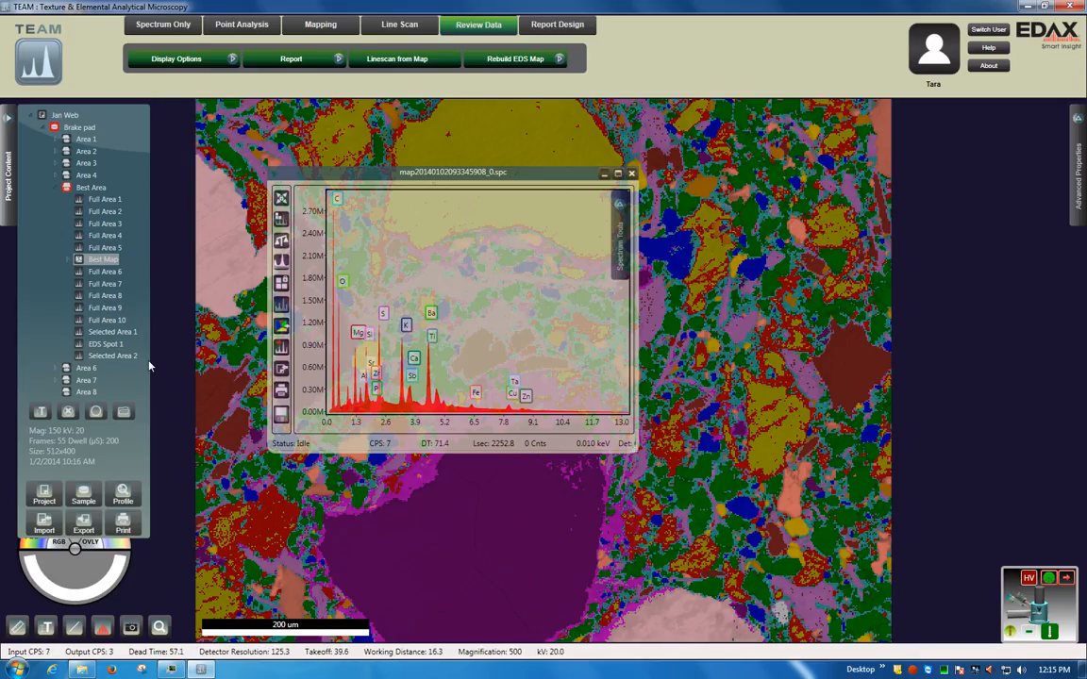
Open the Jan_Web folder and examine the exported Map_5.png and spectrum image, closing the viewer and folder when done
left_click(126, 412)
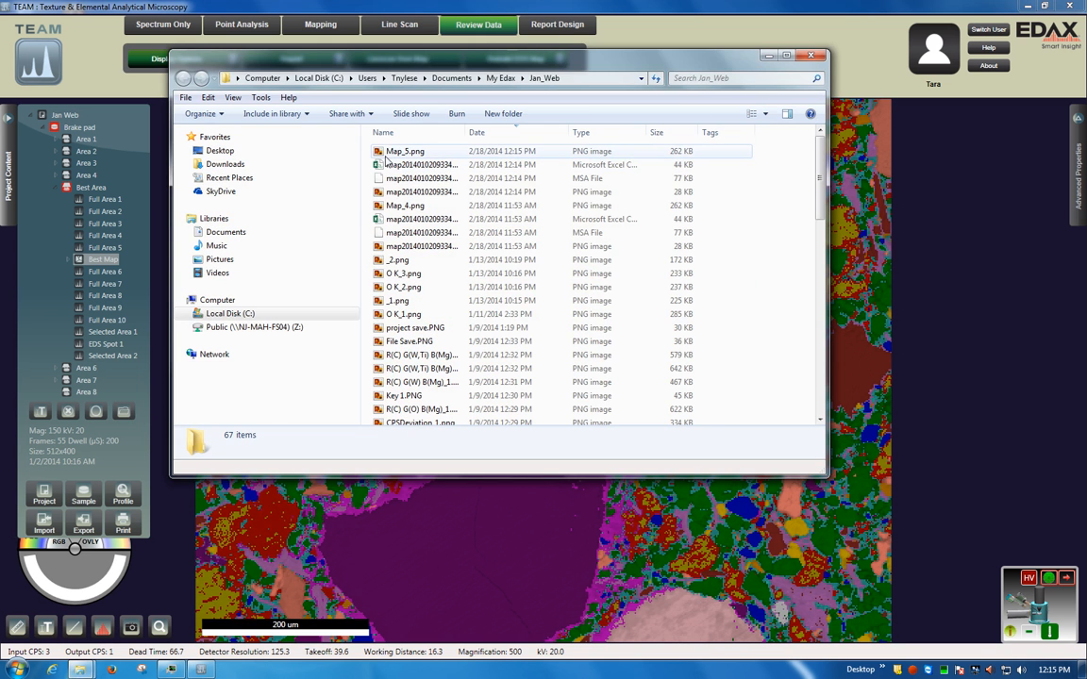
double_click(387, 156)
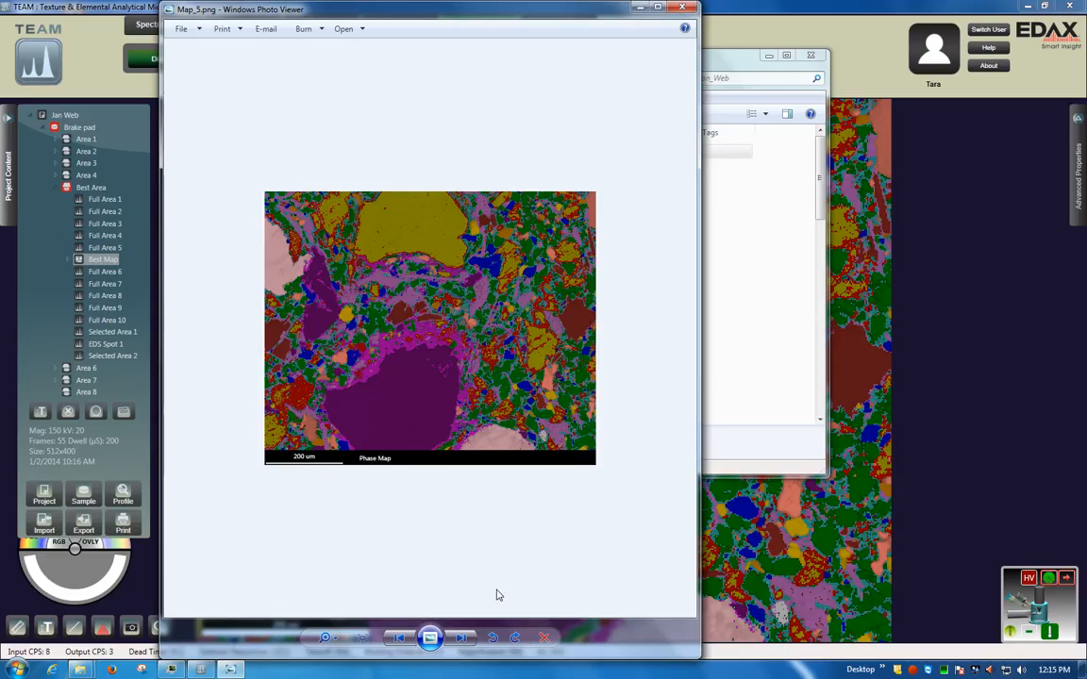
left_click(461, 639)
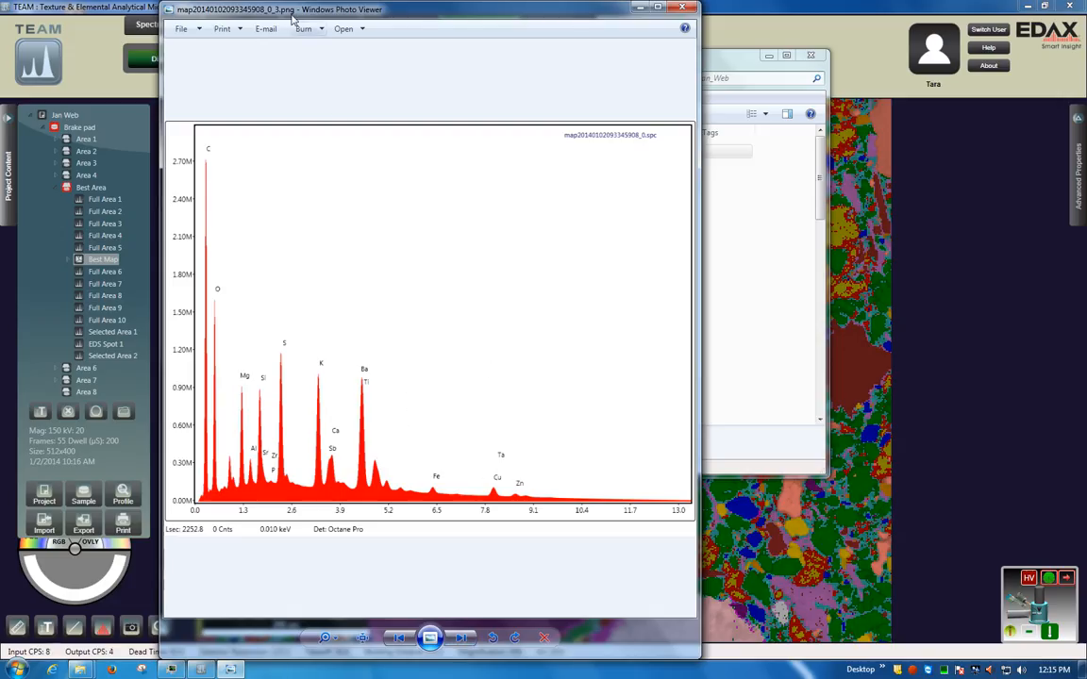
left_click(681, 8)
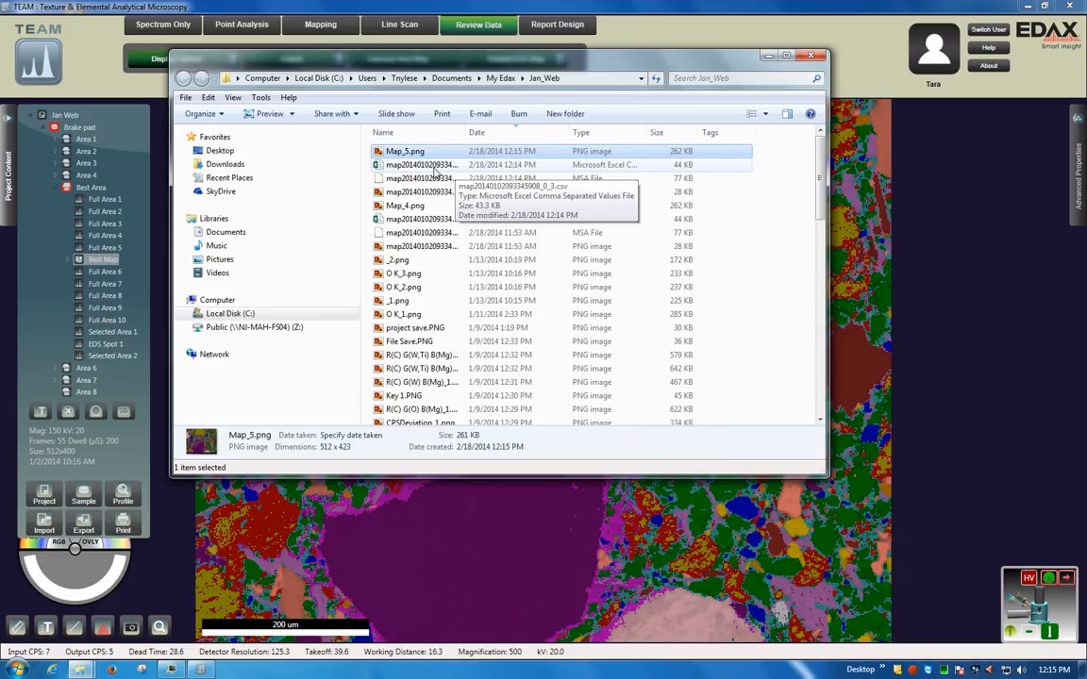
left_click(814, 57)
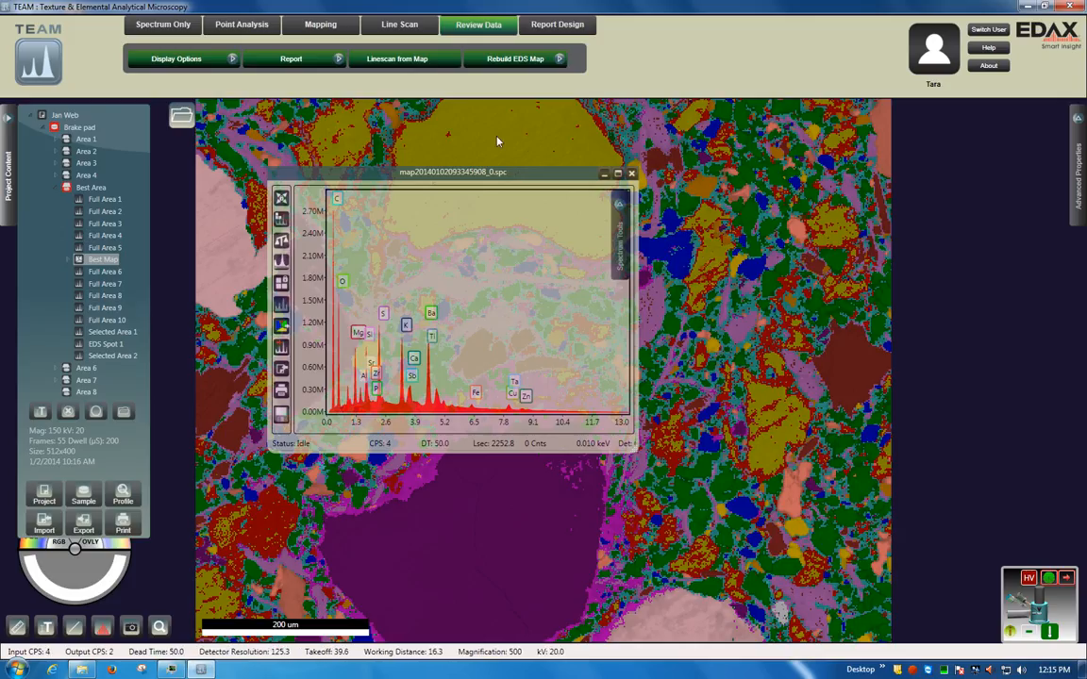
Generate a report for the Full Area 1 spectrum and look through its pages and quant results
left_click(314, 62)
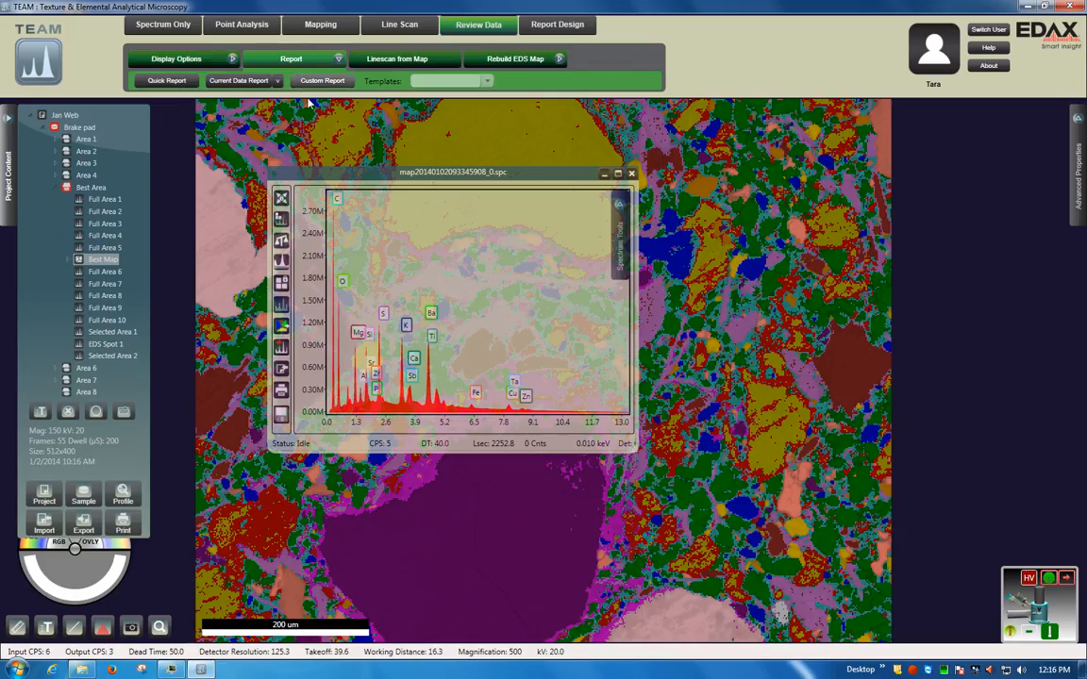
left_click(109, 200)
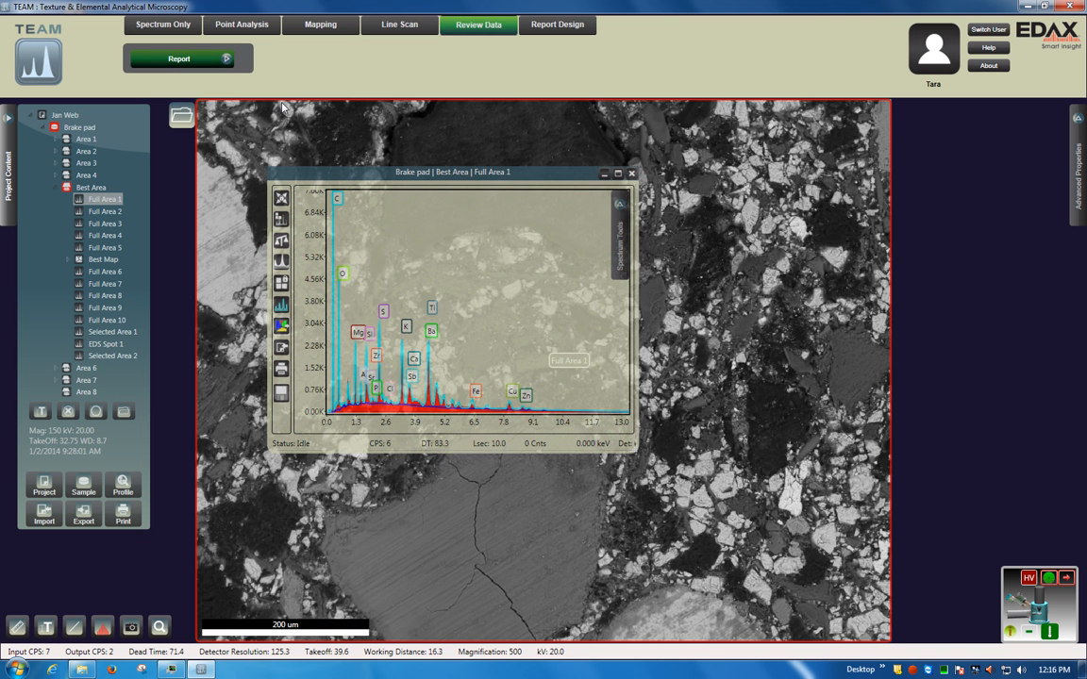
left_click(199, 64)
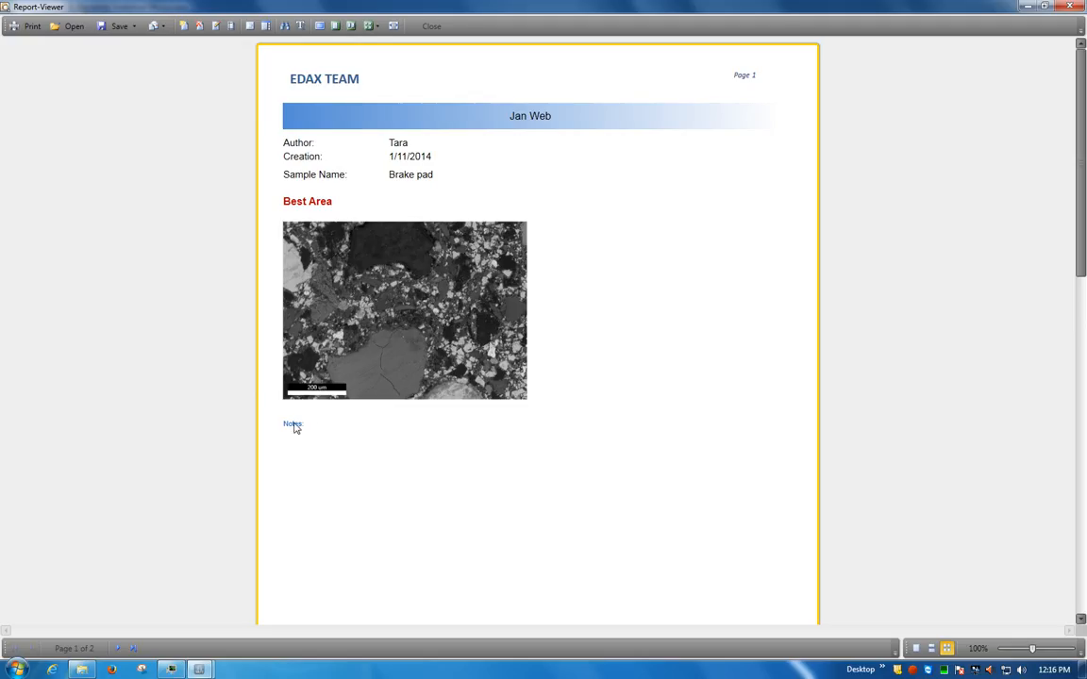
scroll(334, 357, "down", 3)
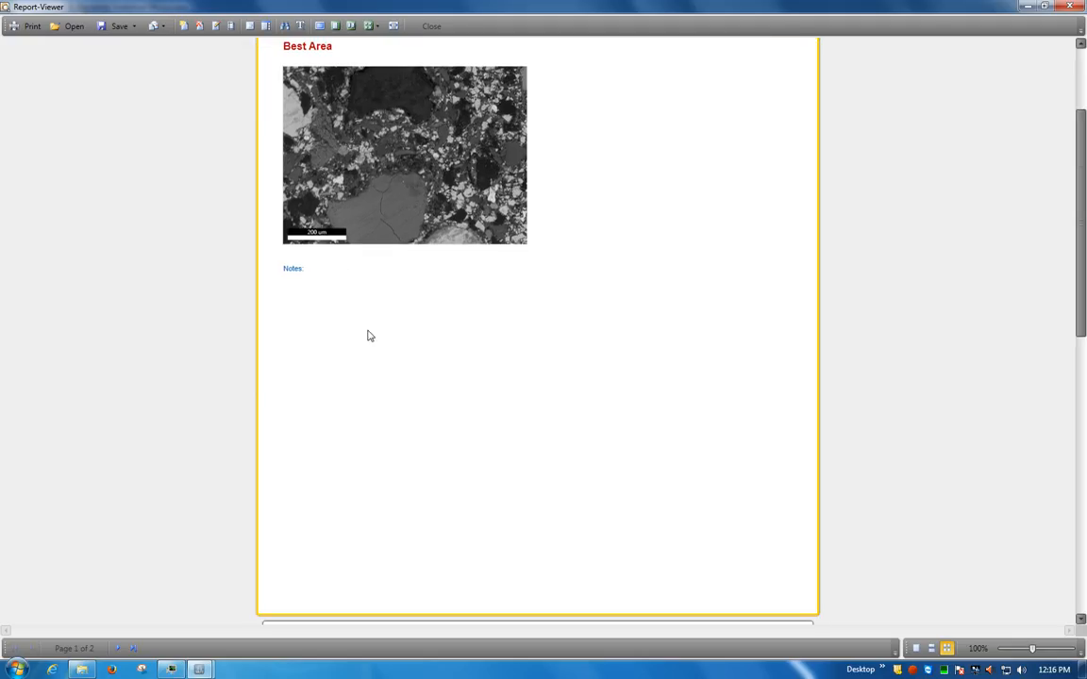
scroll(391, 324, "down", 7)
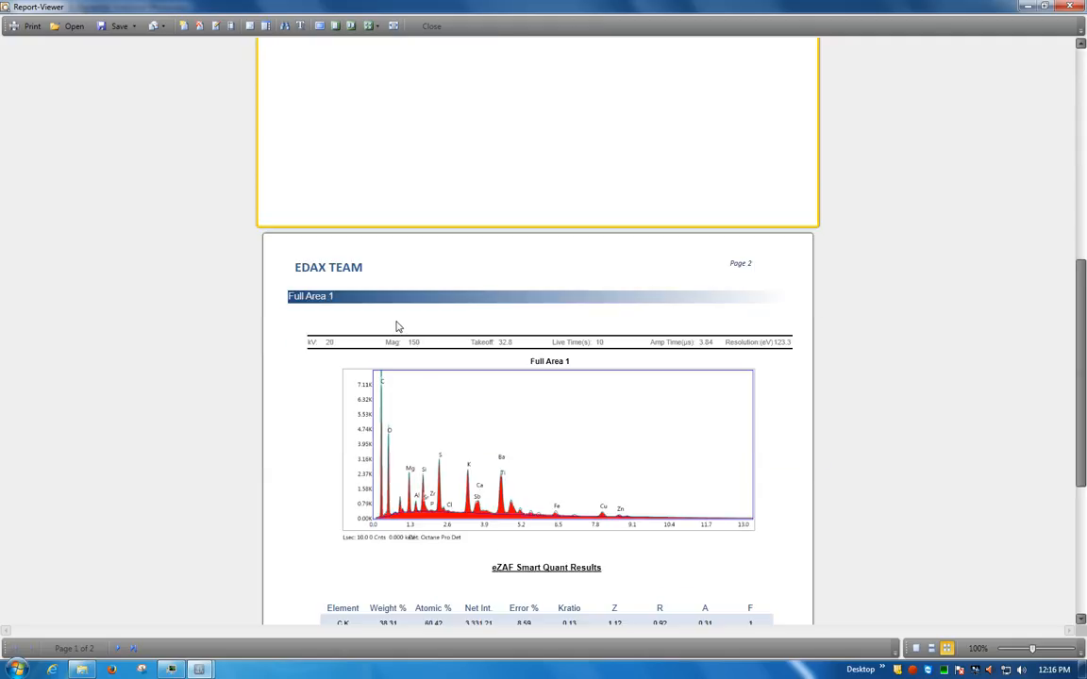
scroll(397, 326, "down", 5)
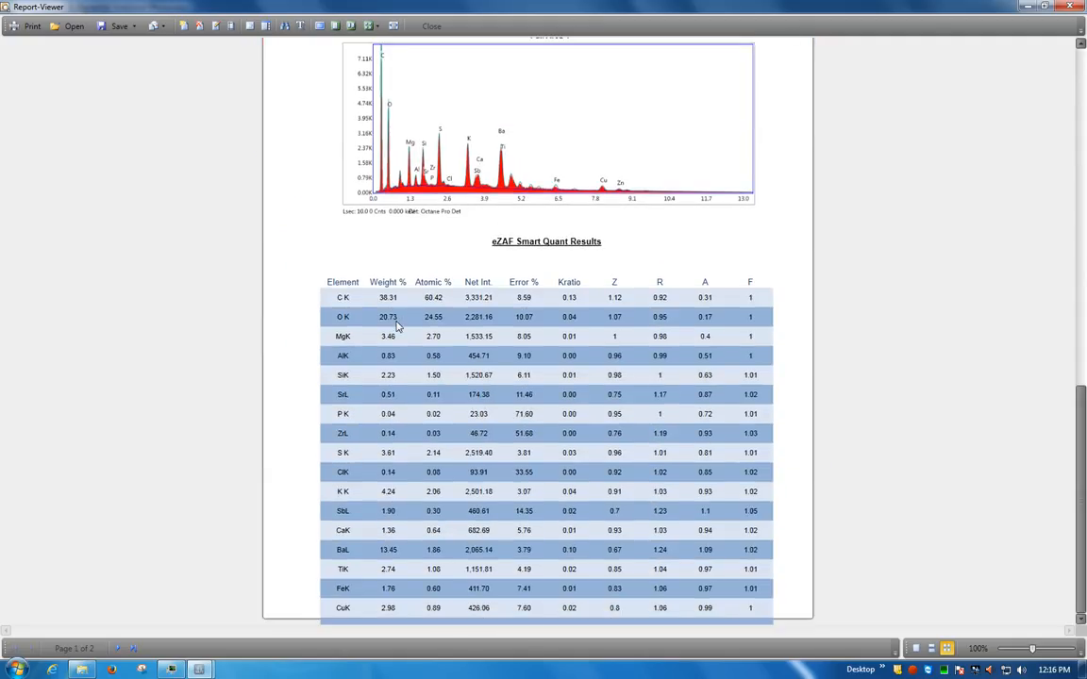
scroll(394, 323, "up", 7)
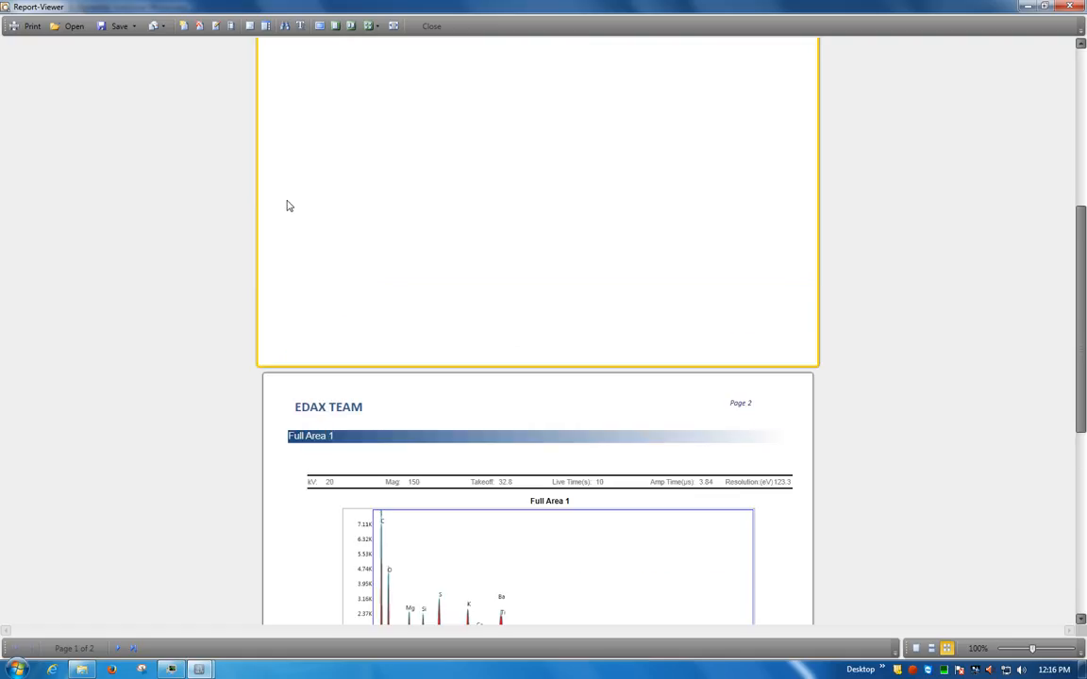
Export all pages of the report as the PowerPoint 2007 file Report.pptx and have it open after export
left_click(120, 27)
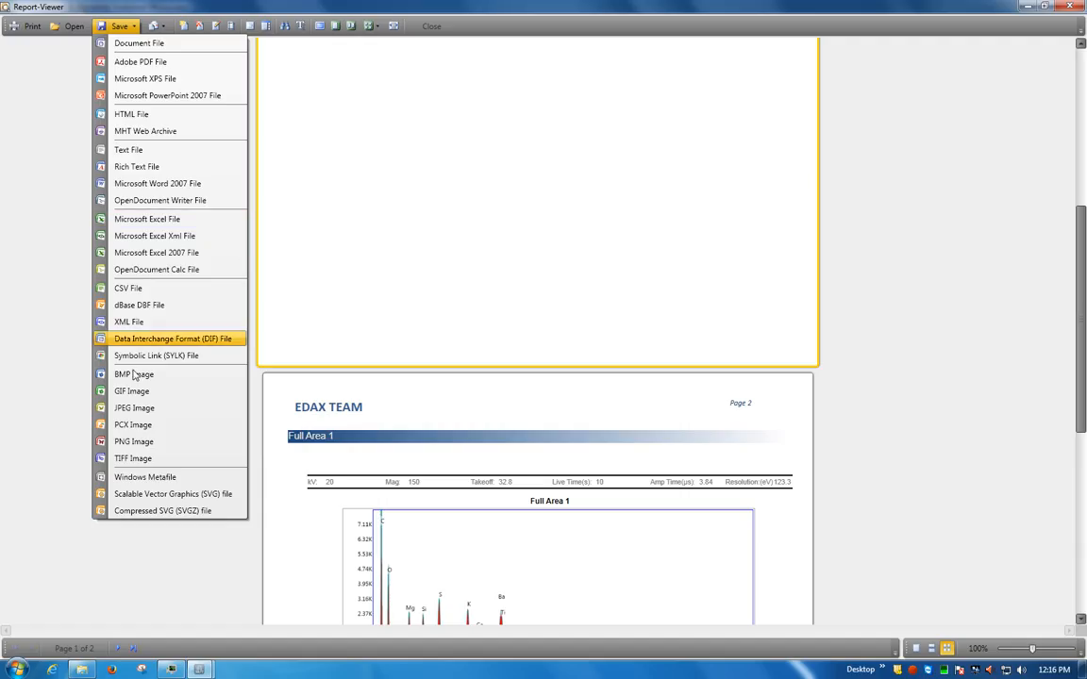
left_click(174, 98)
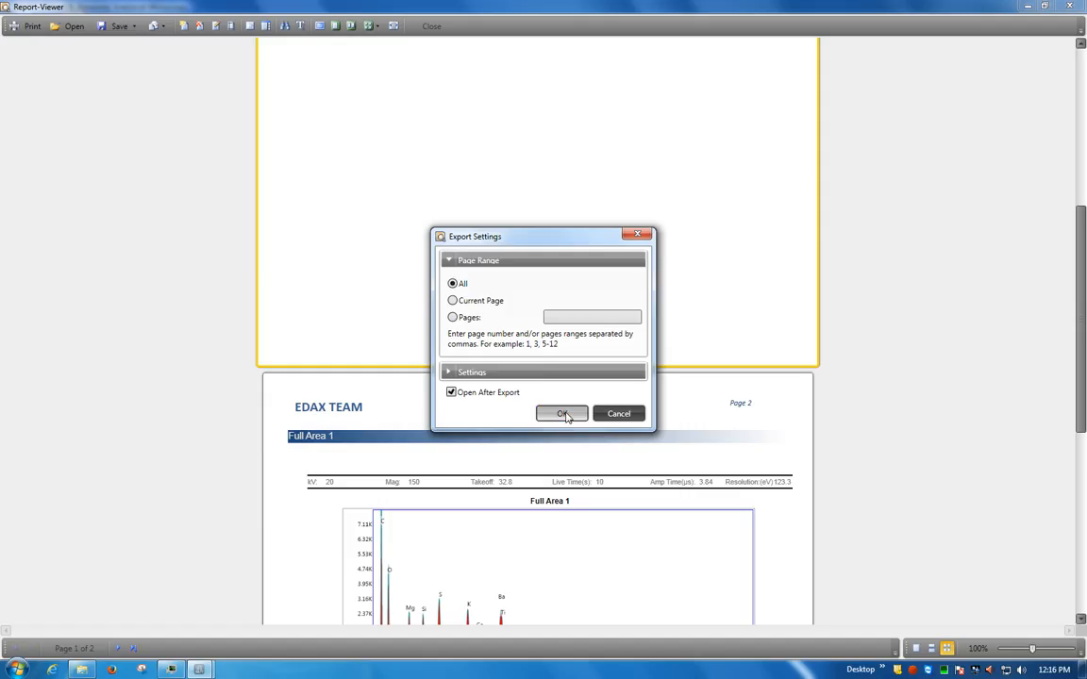
left_click(563, 416)
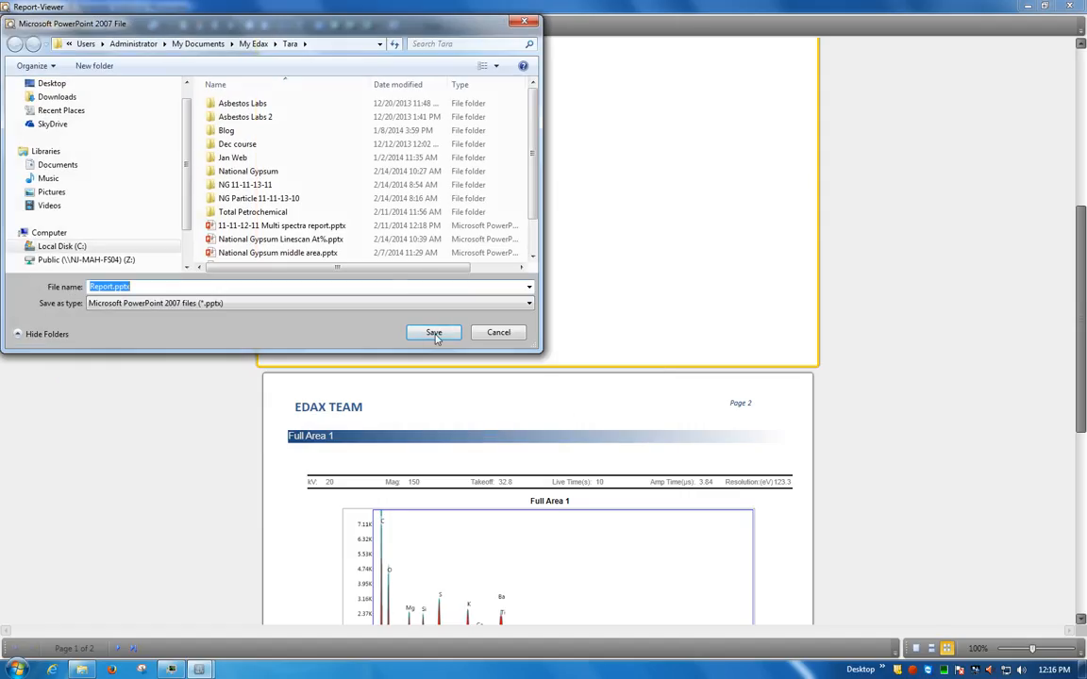
left_click(436, 334)
left_click(581, 340)
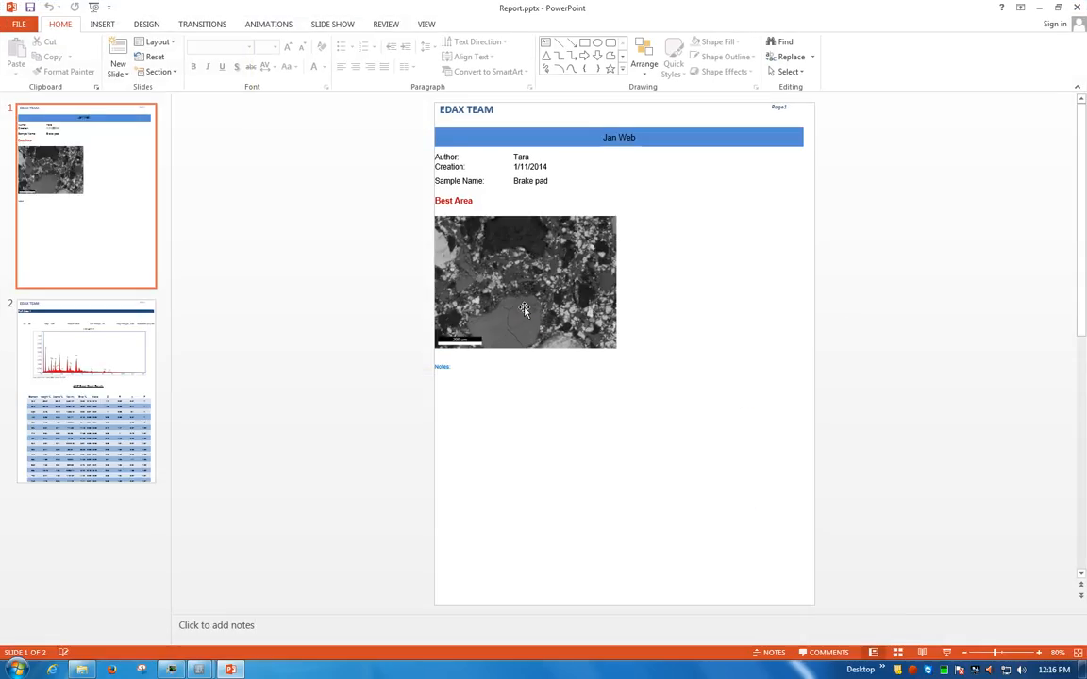
Move the micrograph on slide 1 below the Notes label and enlarge it
left_click(523, 298)
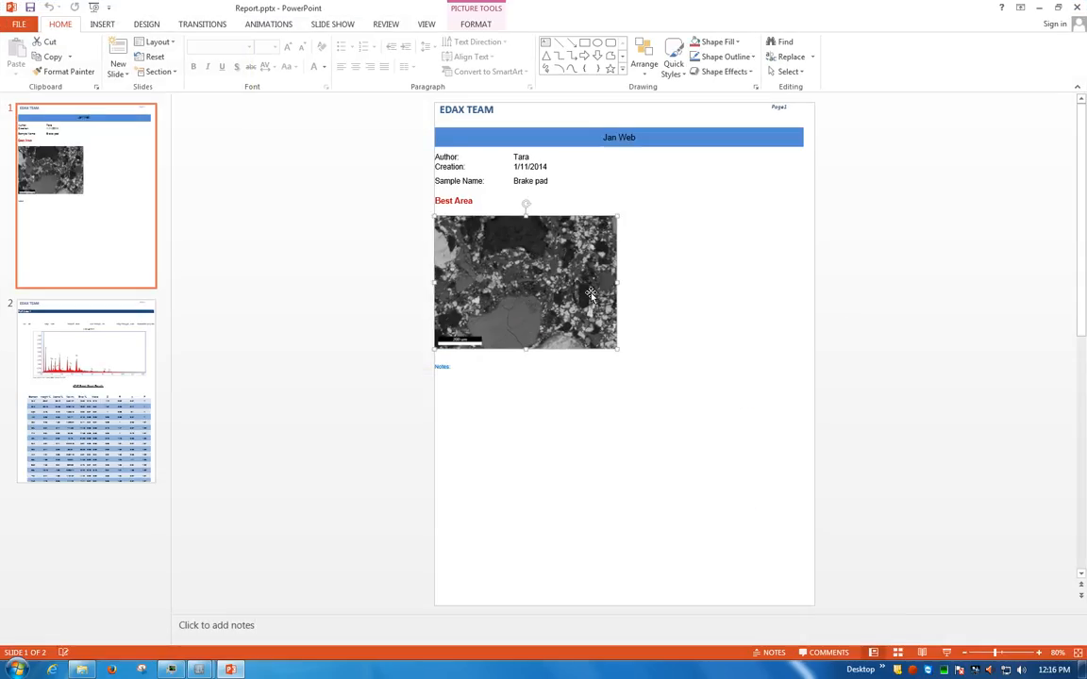
left_click_drag(598, 315, 641, 477)
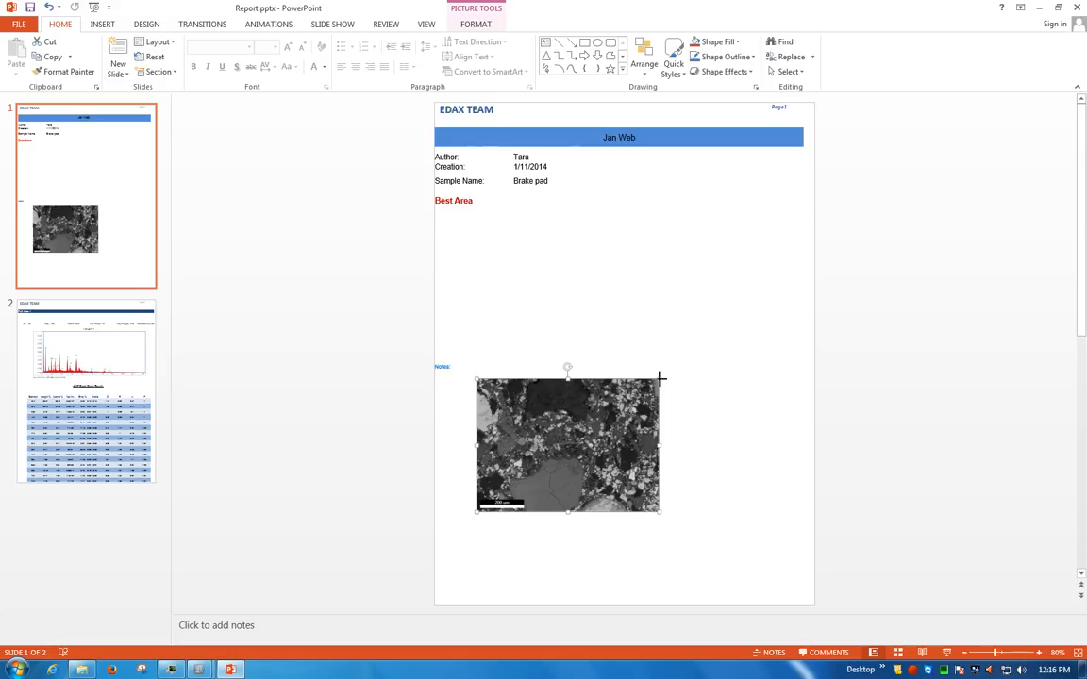
left_click_drag(660, 375, 740, 293)
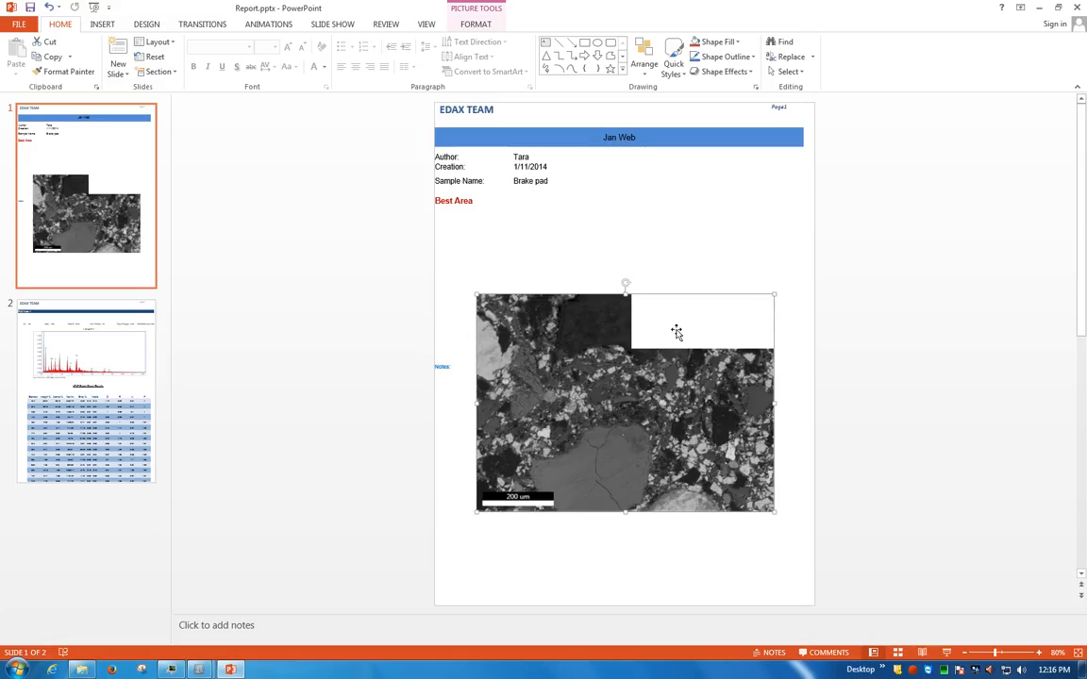
Delete the white box covering the enlarged micrograph and move the Notes label up beside the picture
left_click(683, 315)
key("Delete")
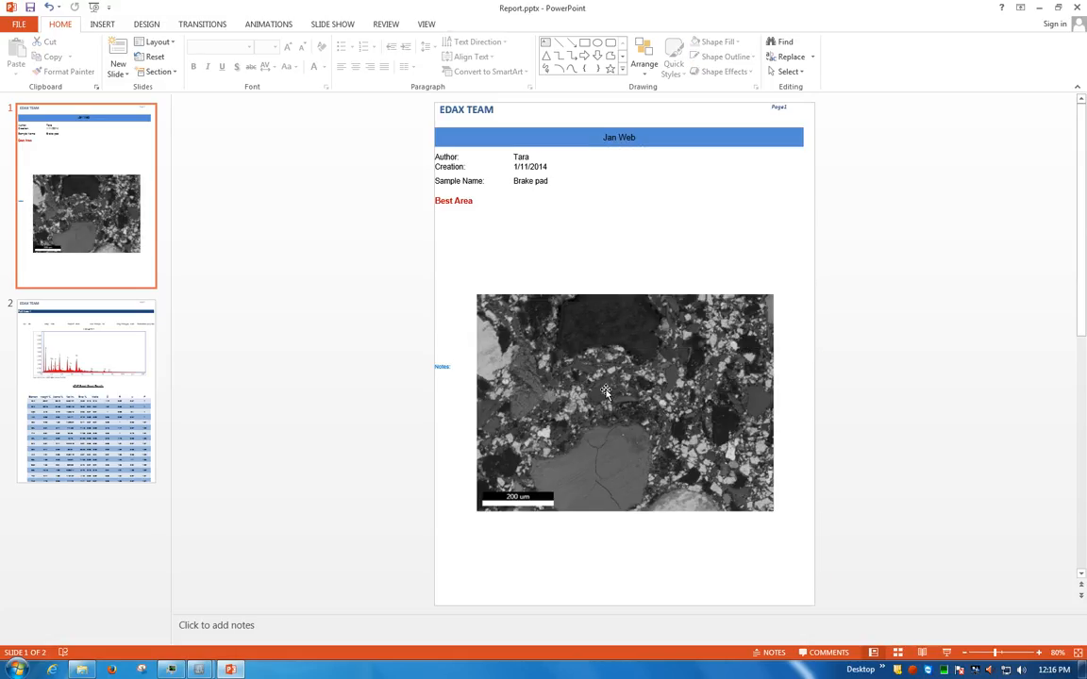
left_click(599, 327)
left_click(547, 427)
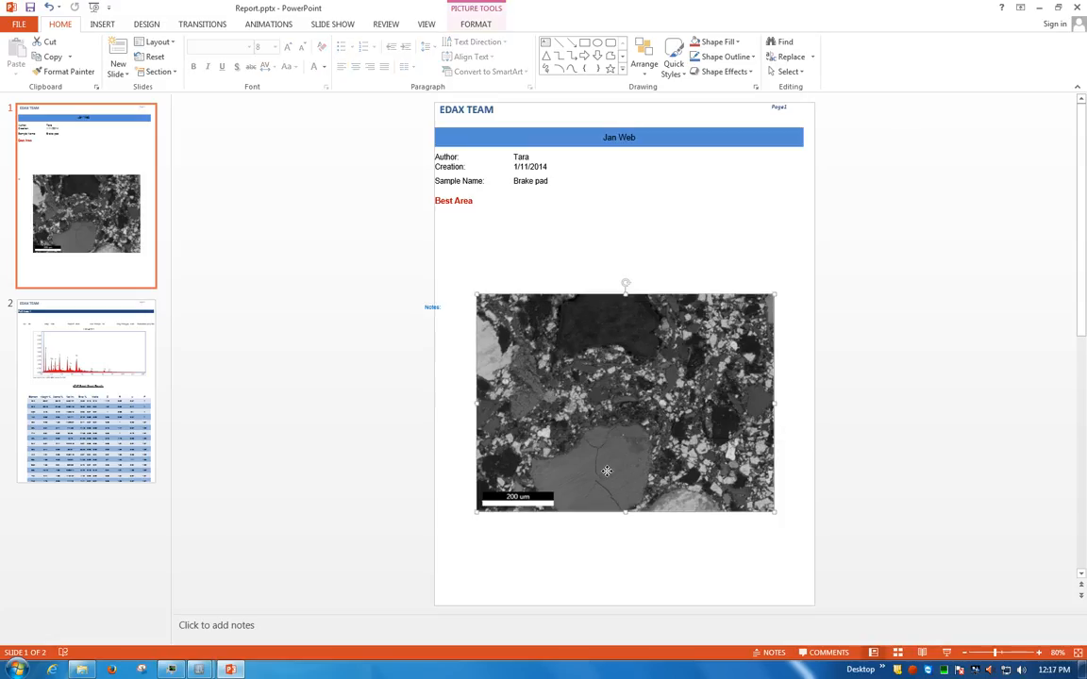
right_click(609, 477)
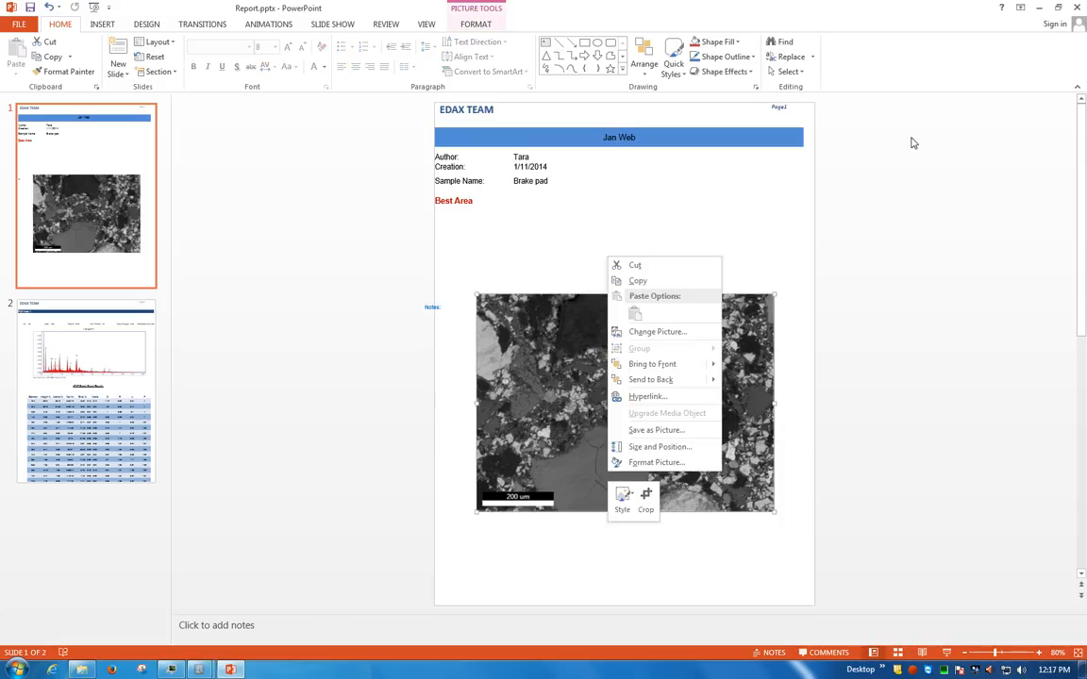
Close Report.pptx without saving the slide edits and exit the report viewer
left_click(1082, 9)
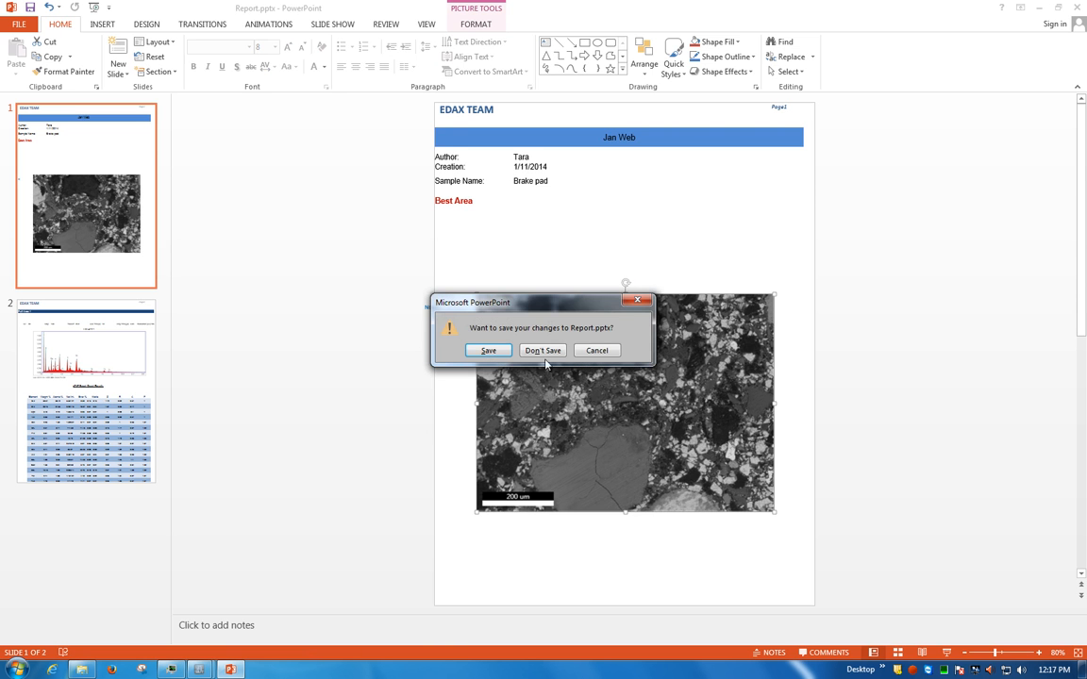
left_click(544, 350)
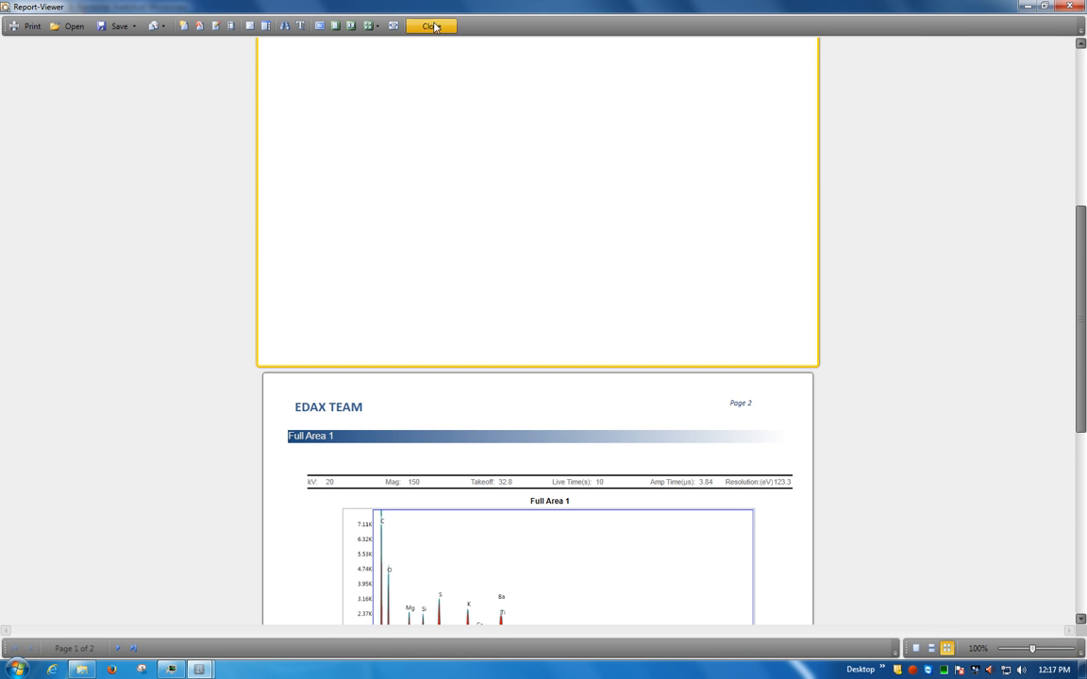
left_click(432, 26)
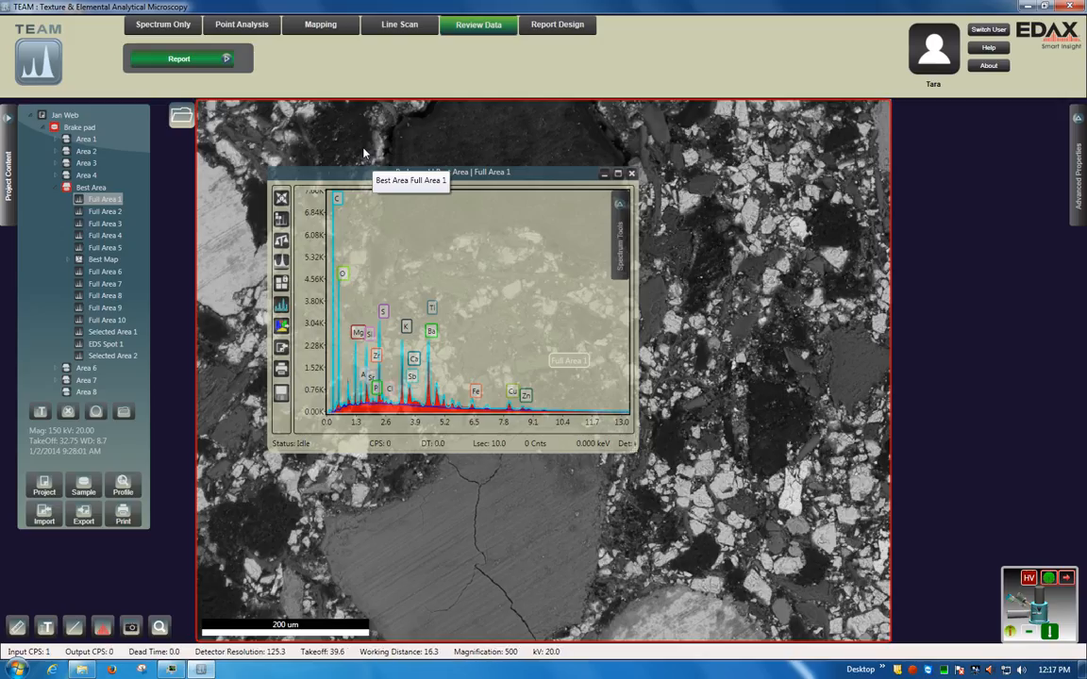
Open Best Map from the project tree and move its spectrum window out over the phase map
left_click(99, 261)
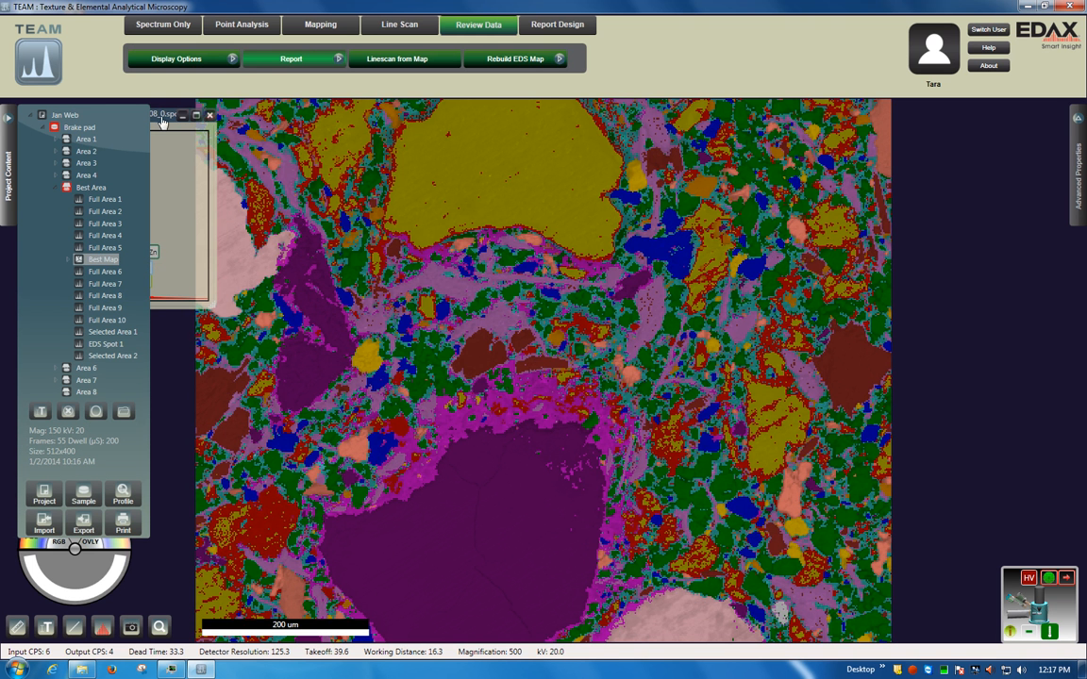
left_click_drag(162, 121, 387, 158)
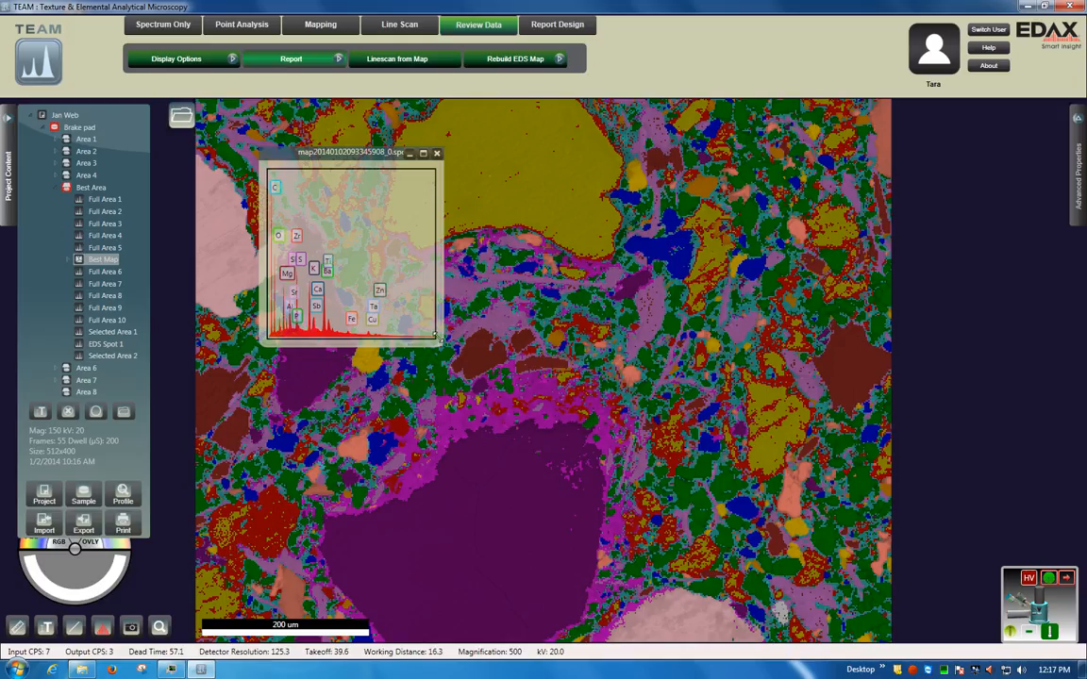
Enlarge the spectrum window and export only Best Map from the project, with the portable database project option turned off
left_click_drag(437, 345, 596, 434)
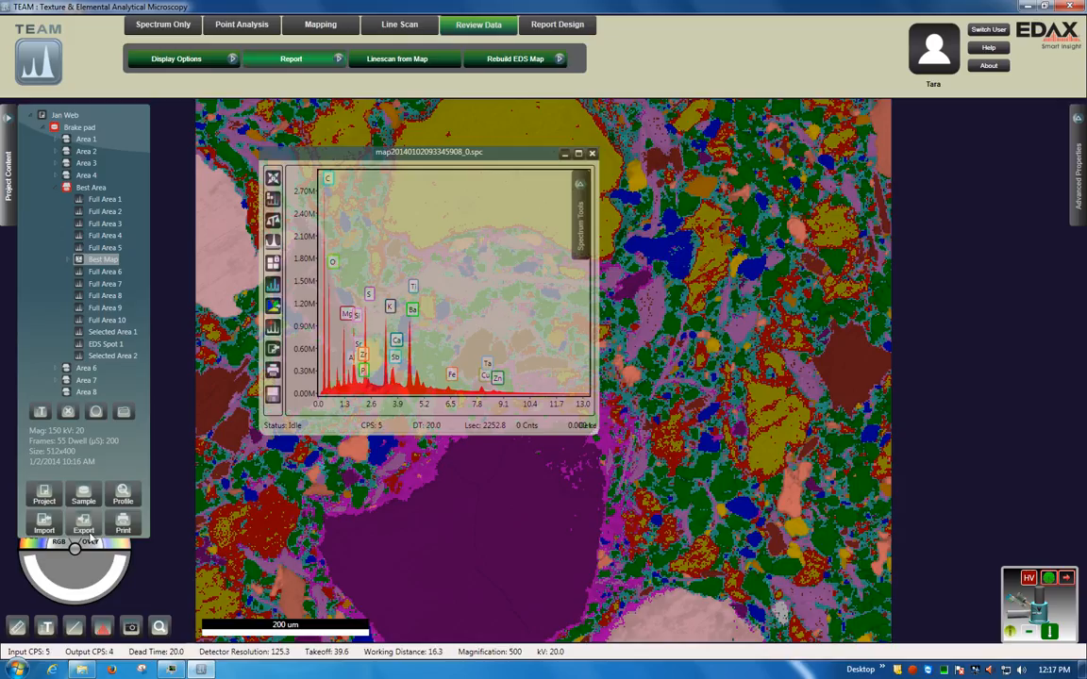
left_click(84, 528)
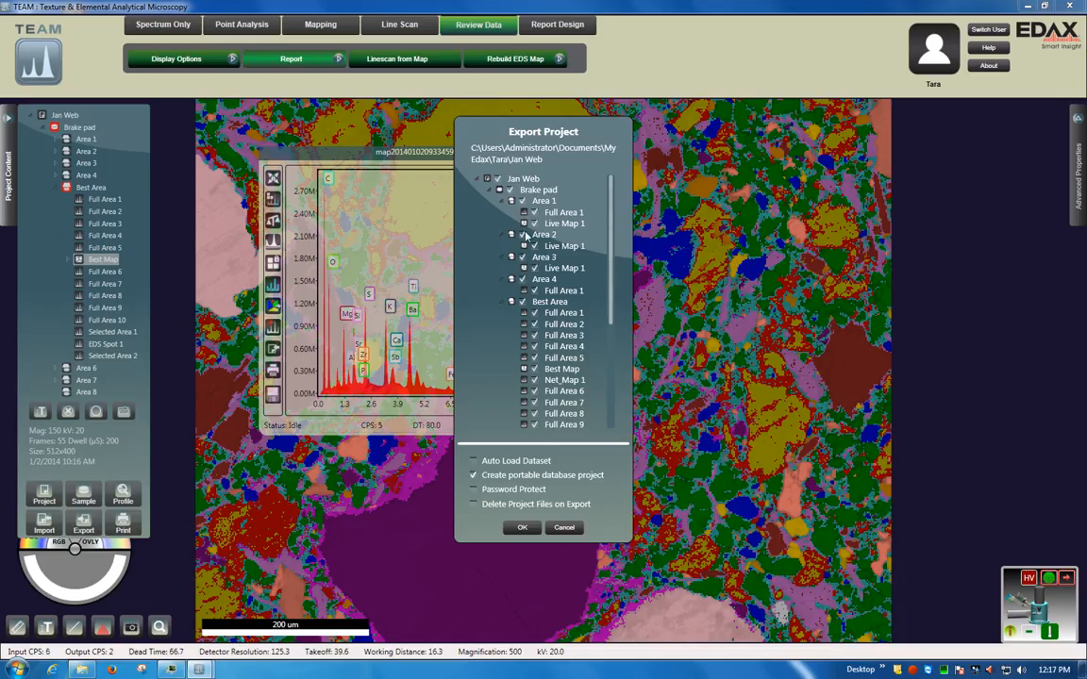
left_click(487, 180)
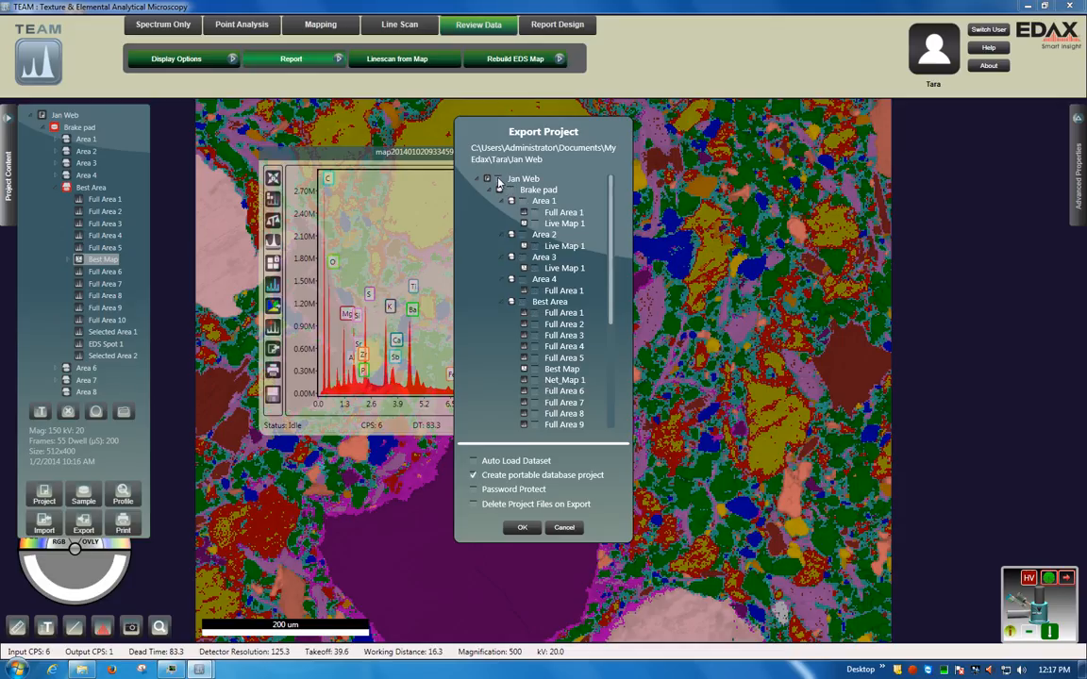
left_click(535, 369)
left_click(475, 476)
left_click(474, 477)
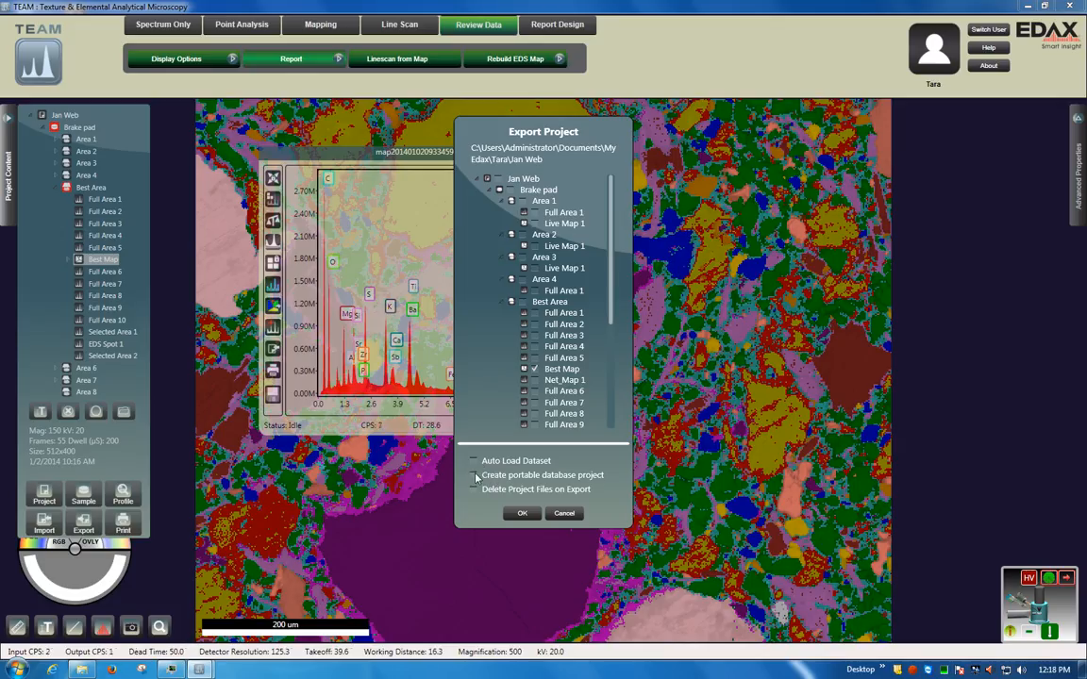
left_click(521, 513)
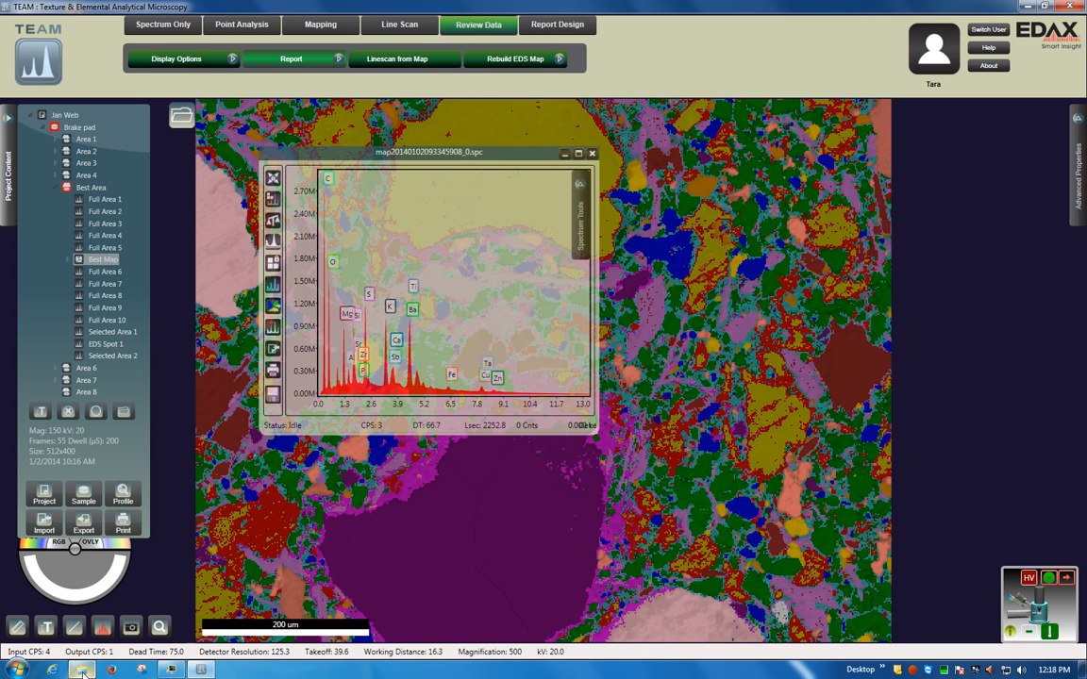
Switch to the Best Area folder in Windows Explorer and open Best Map_AlK.png
mouse_move(84, 672)
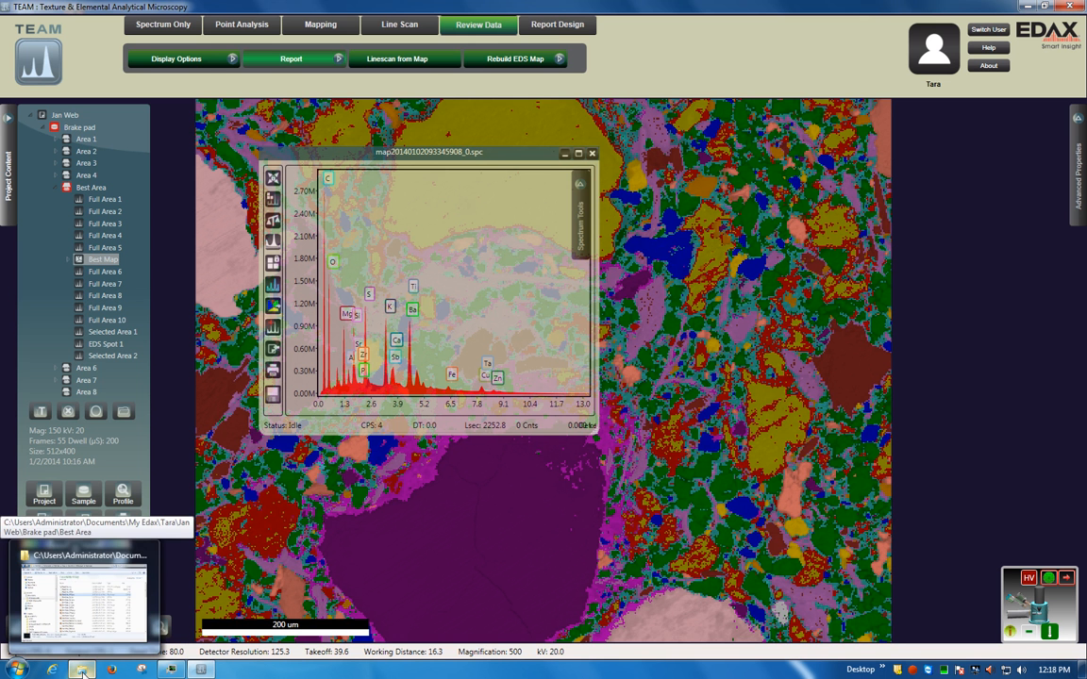
left_click(82, 671)
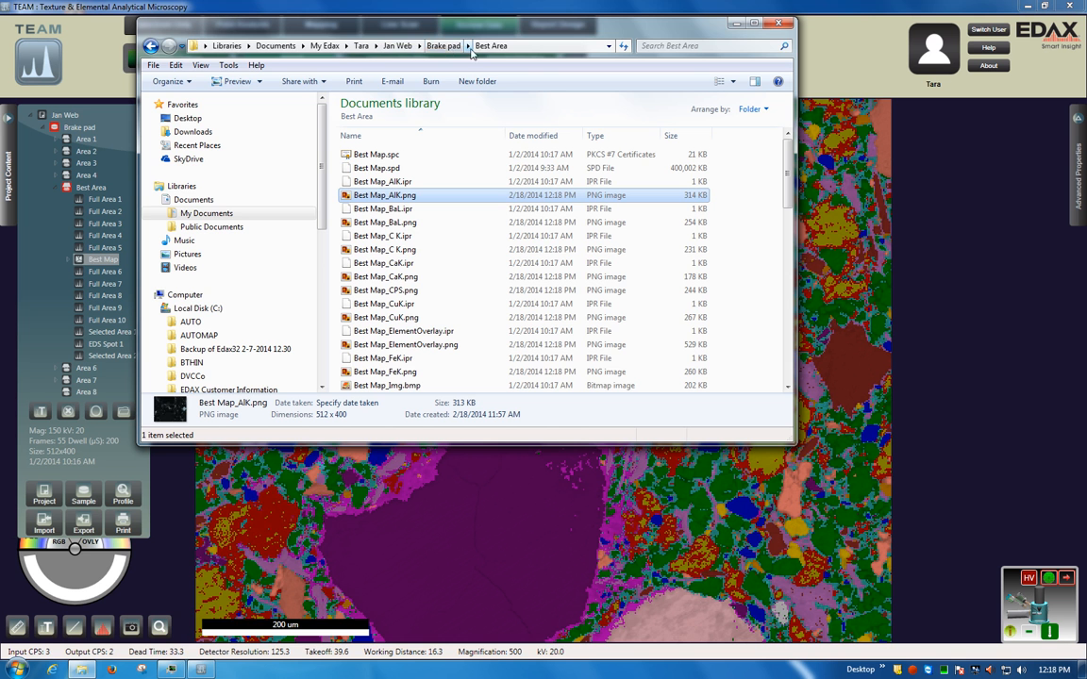
double_click(382, 198)
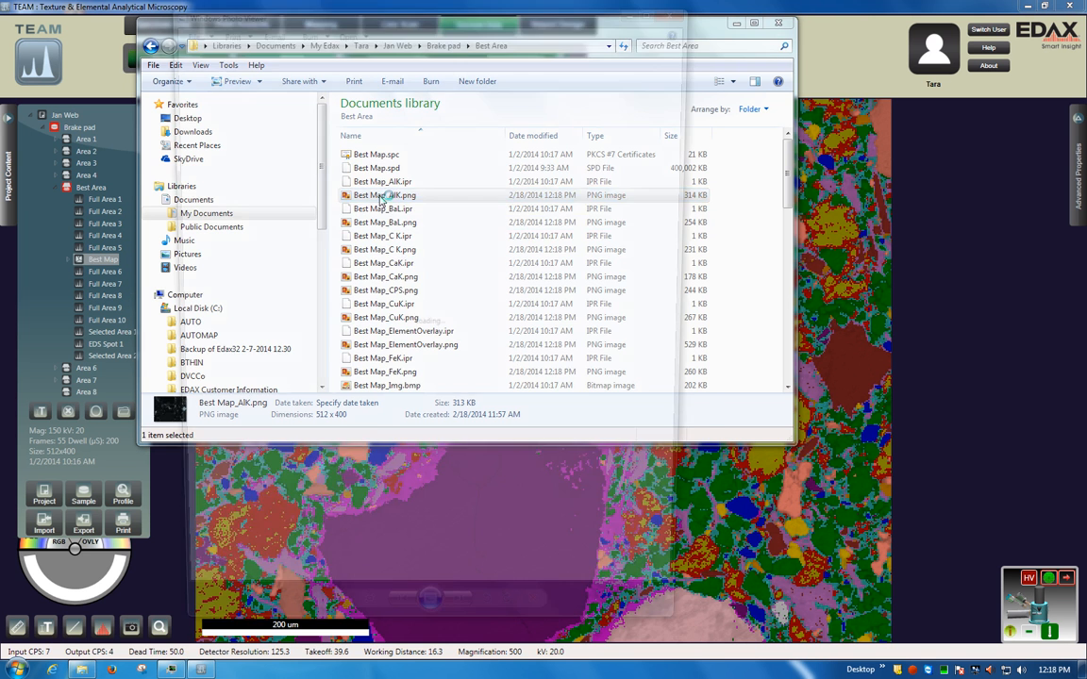
Browse through the exported Best Map element images as far as Best Map_O K.png
left_click(461, 639)
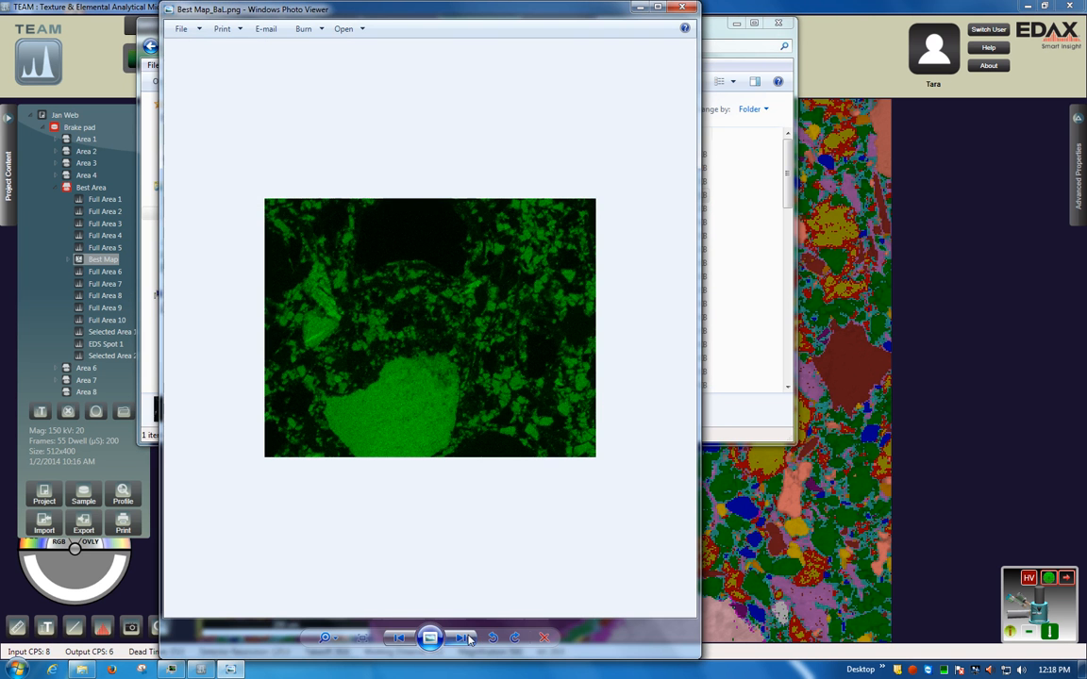
left_click(463, 639)
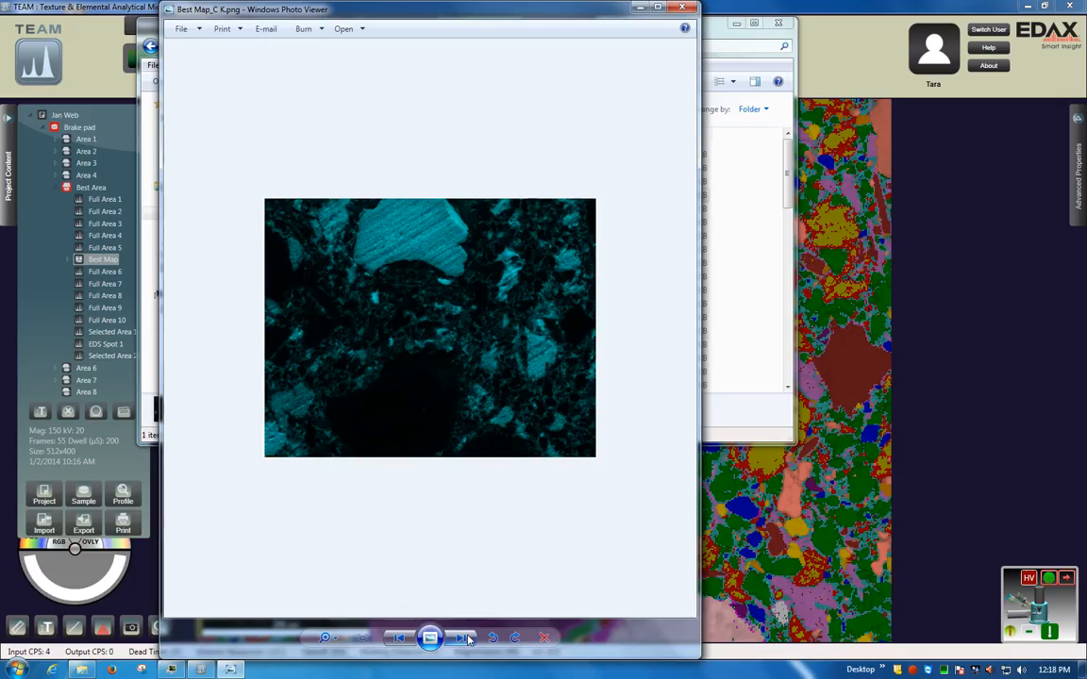
left_click(463, 639)
left_click(463, 639)
left_click(462, 639)
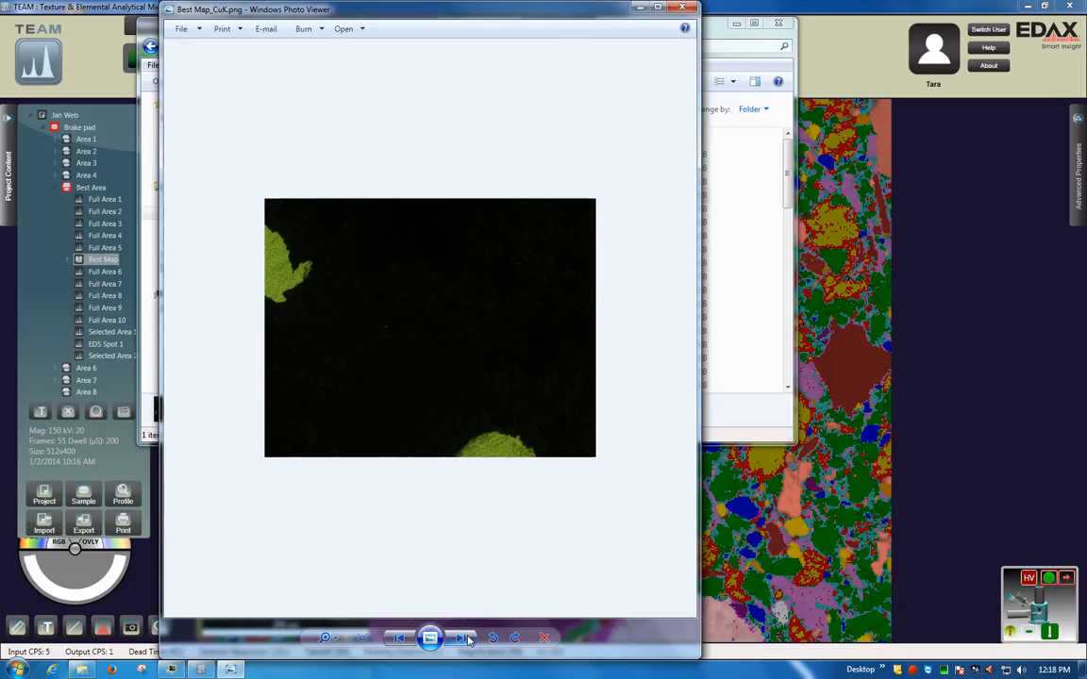
left_click(463, 639)
left_click(462, 639)
left_click(467, 639)
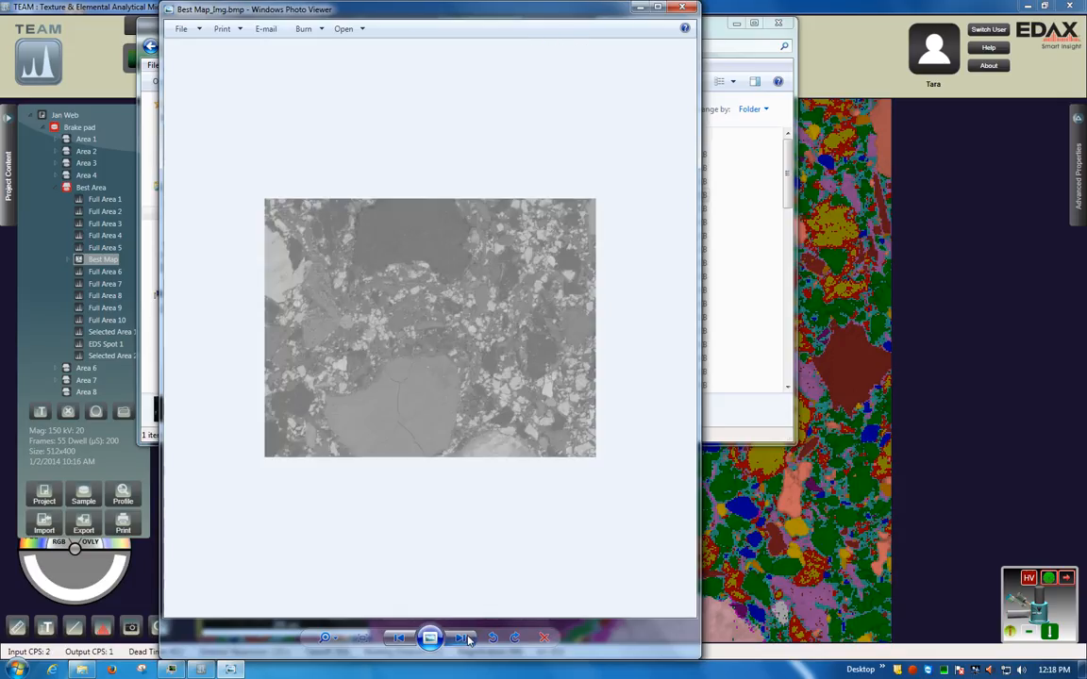
left_click(467, 639)
left_click(467, 639)
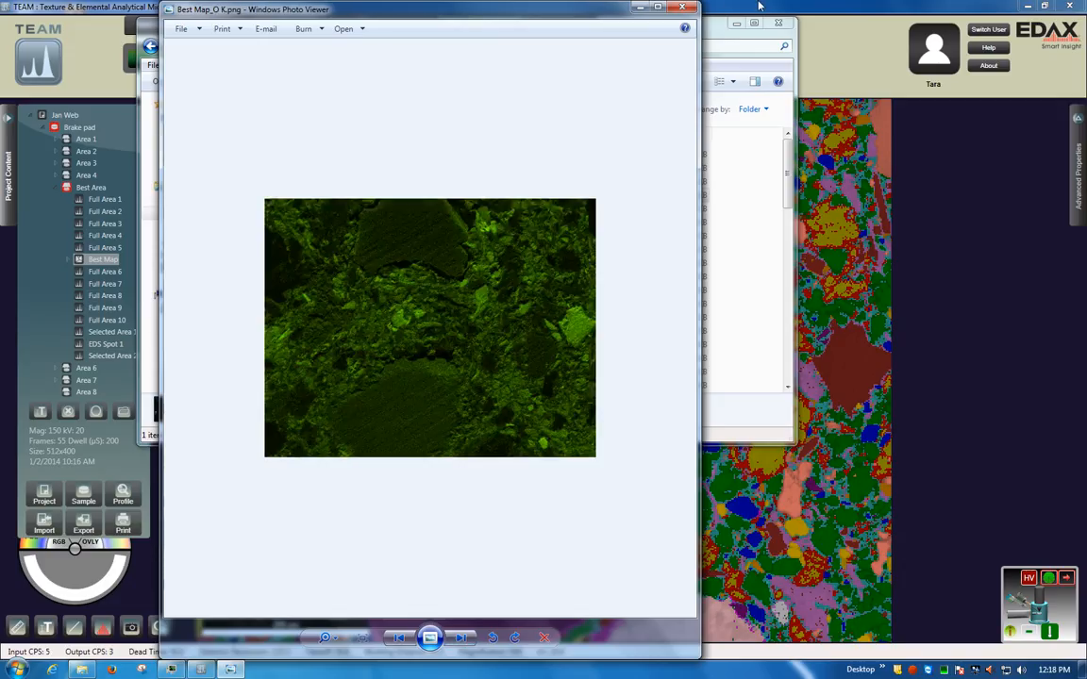
Close the photo viewer and minimize the Best Area folder window to return to TEAM
left_click(682, 8)
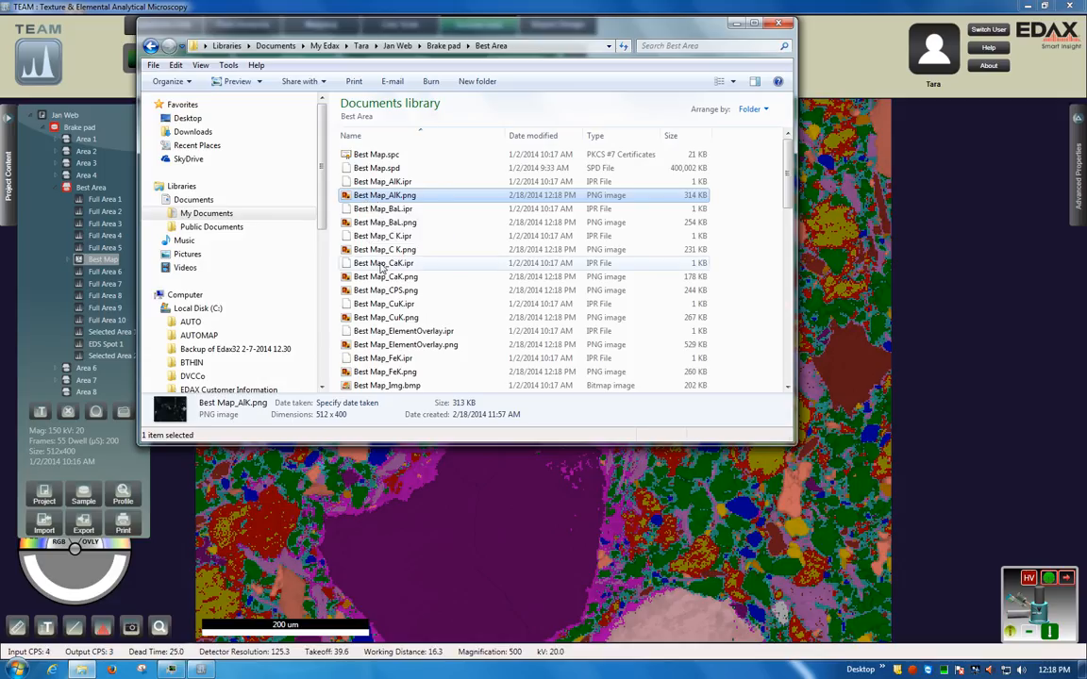
left_click(735, 22)
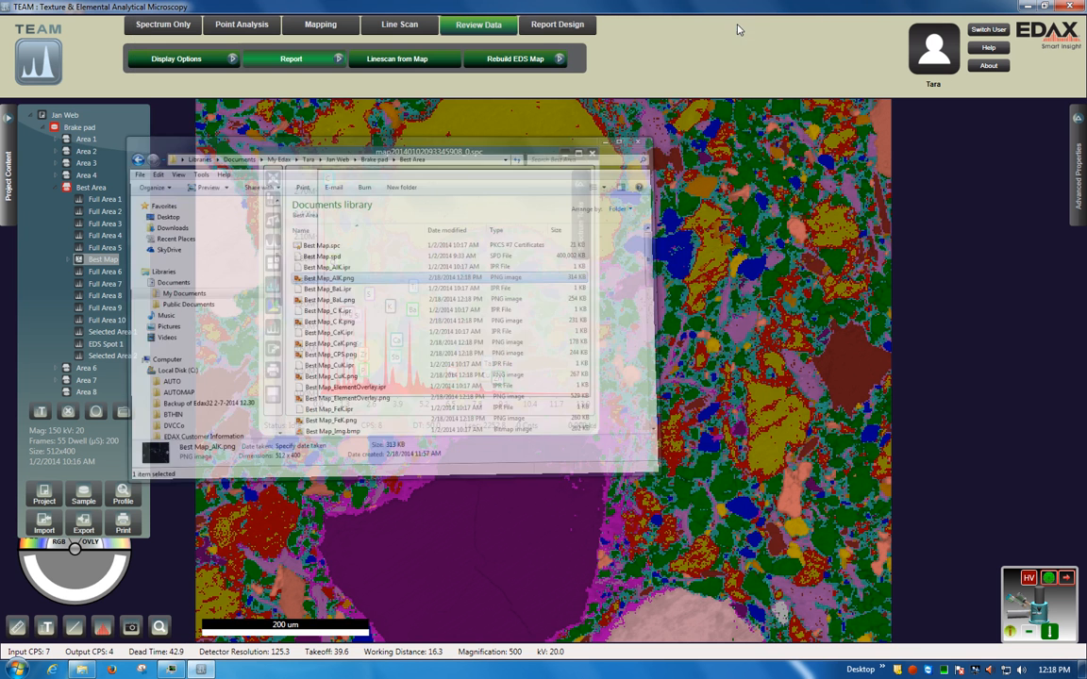
left_click(580, 218)
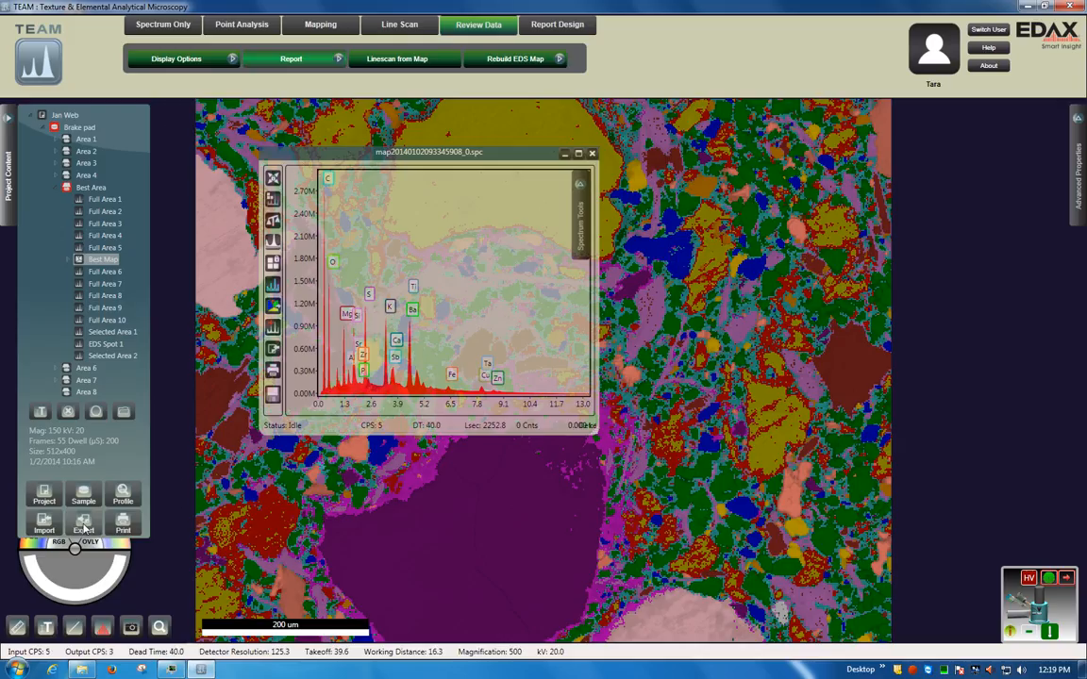
Start a portable database export containing only Full Area 1 and Full Area 2 of Best Area
left_click(84, 529)
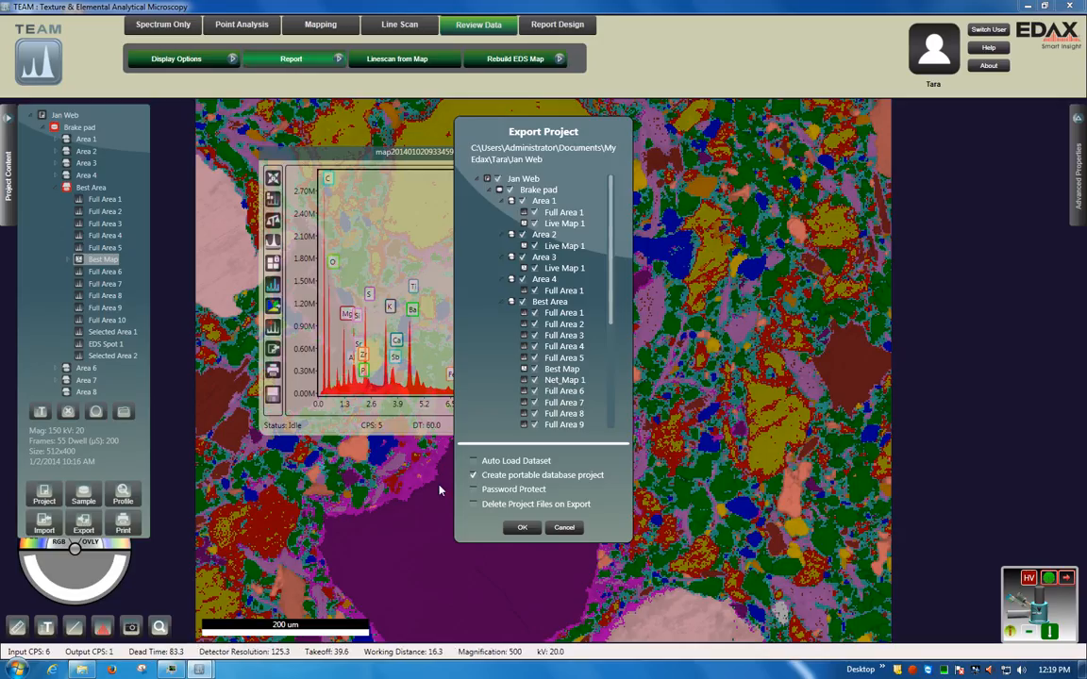
left_click(473, 476)
left_click(497, 179)
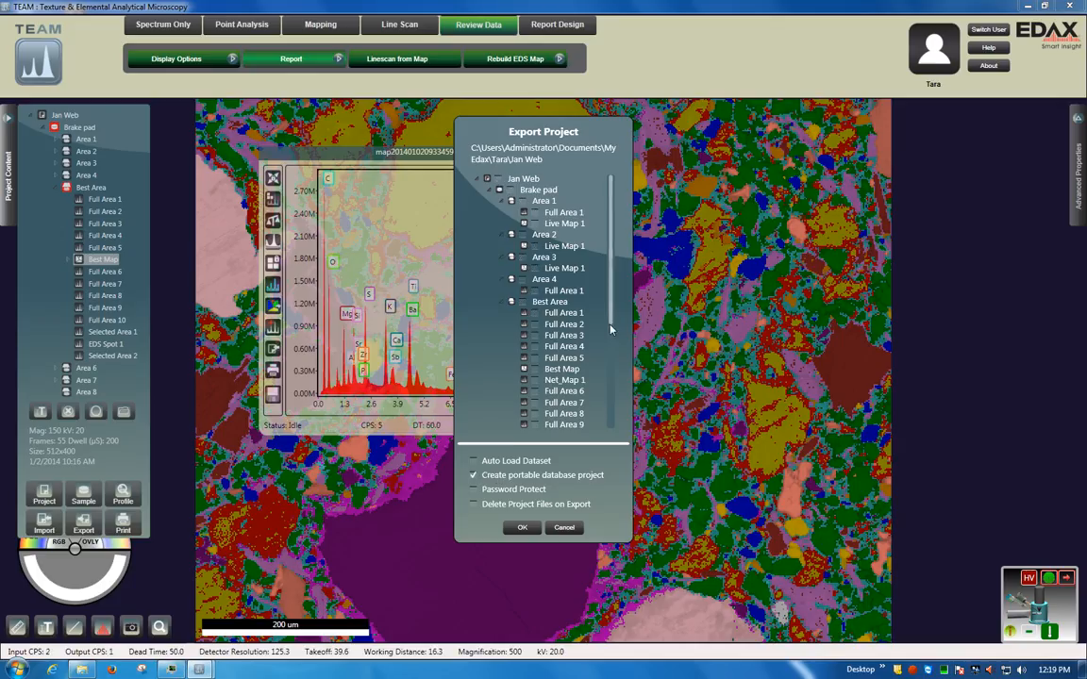
left_click(534, 312)
left_click(534, 324)
left_click(524, 530)
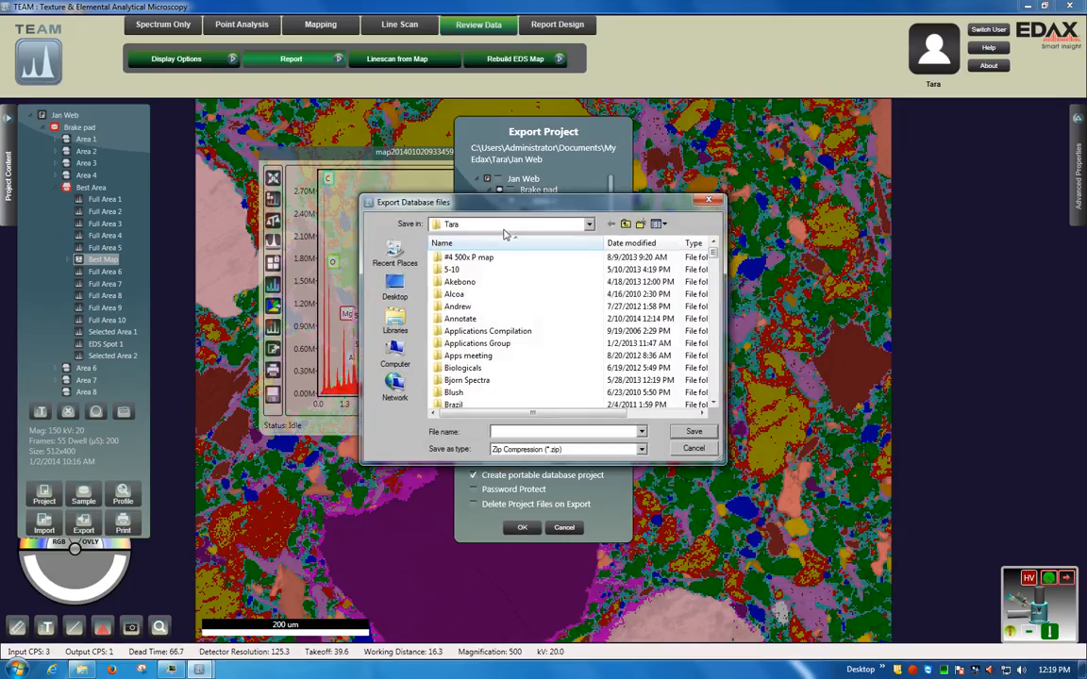
Save the export as the zip file "Jan Web export" in the user's folder on the Public (Z:) drive and confirm the export
left_click(505, 226)
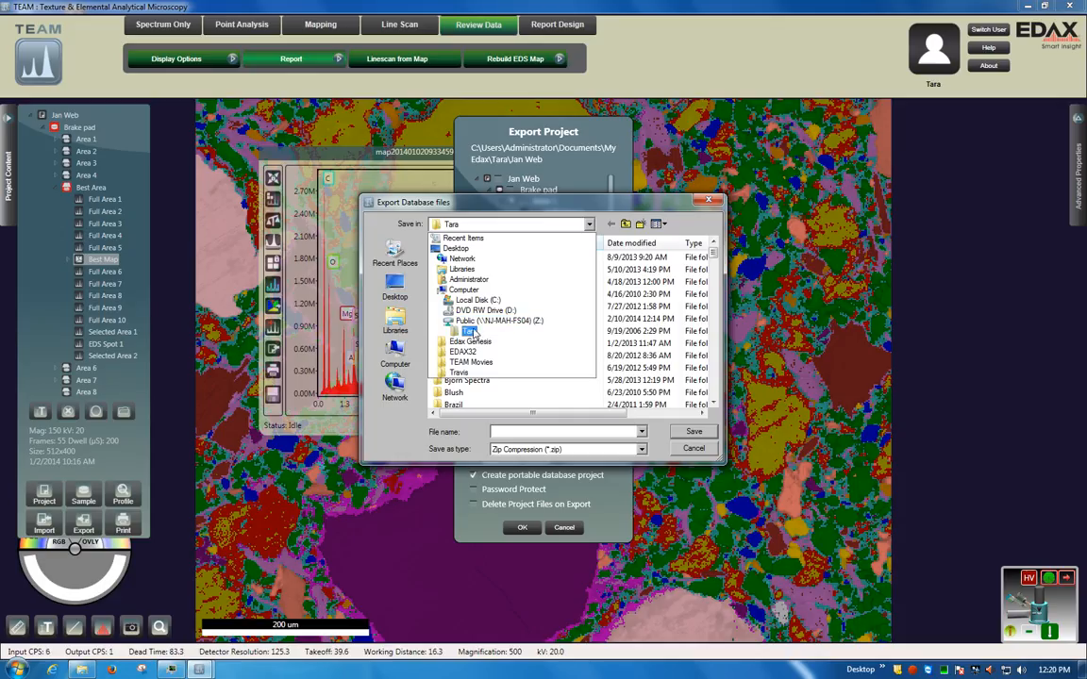
left_click(469, 332)
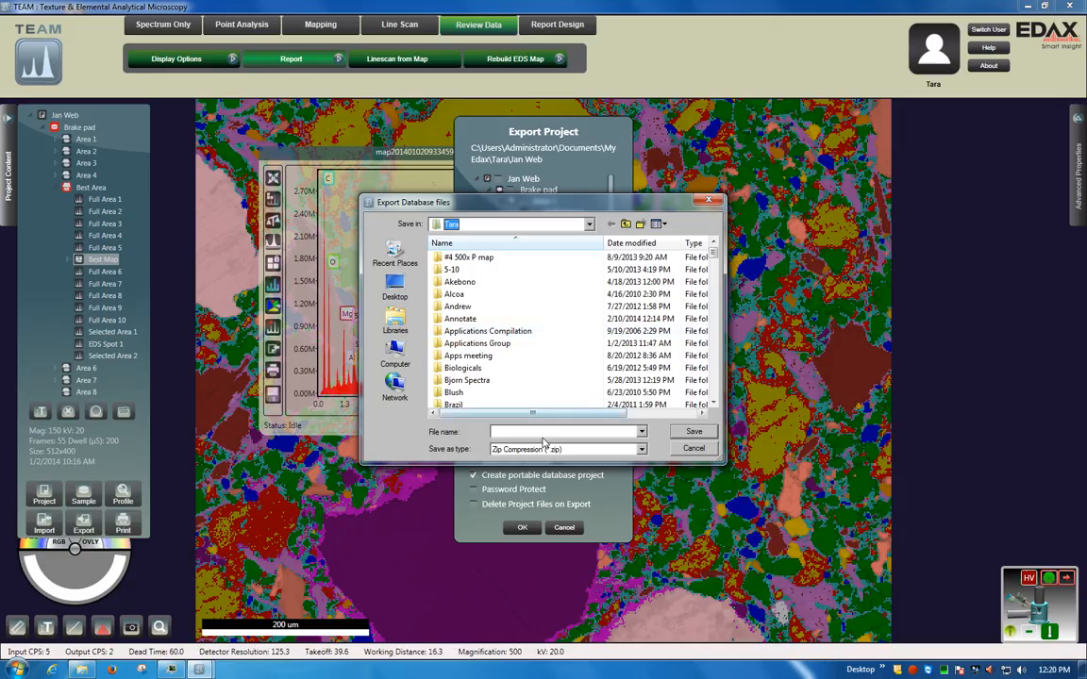
left_click(512, 434)
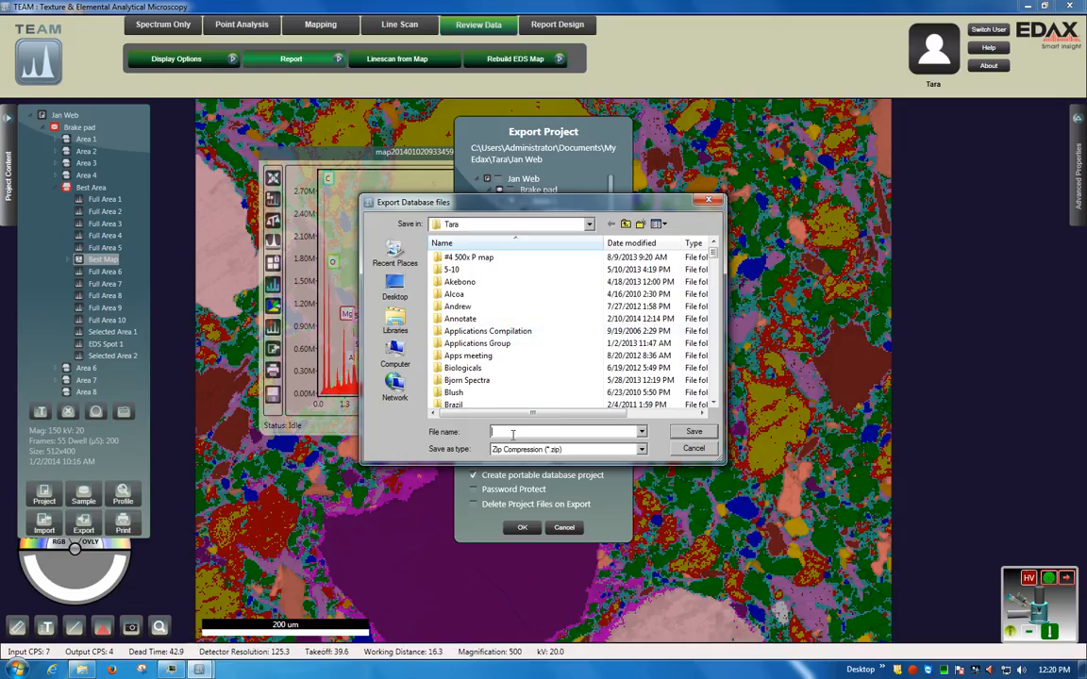
type("Jan")
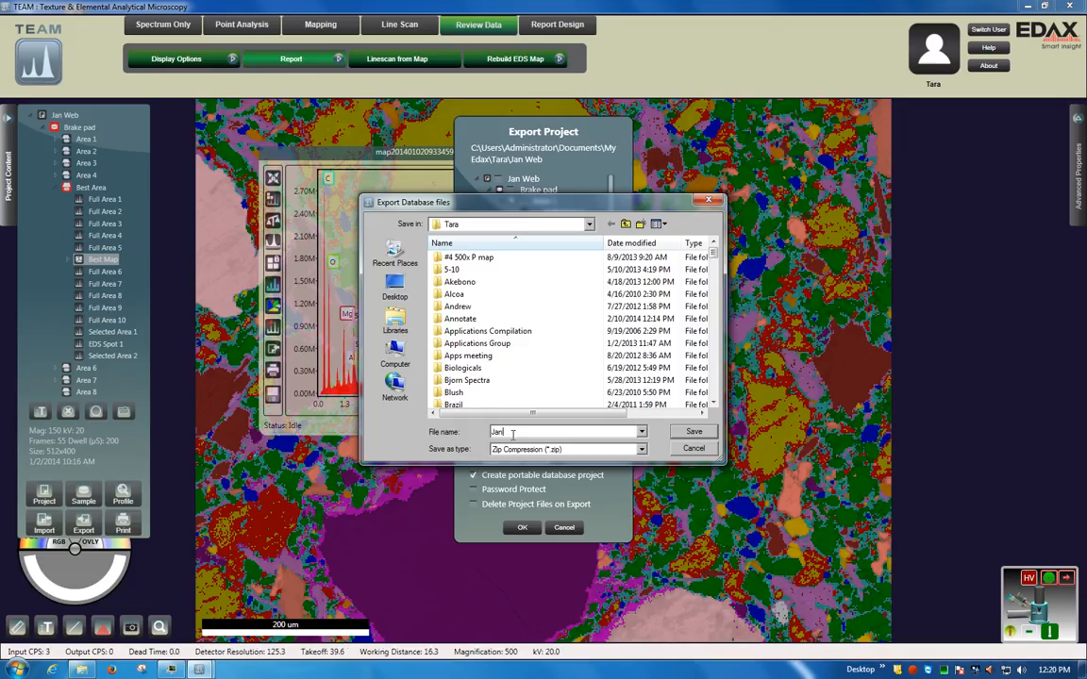
type(" Web")
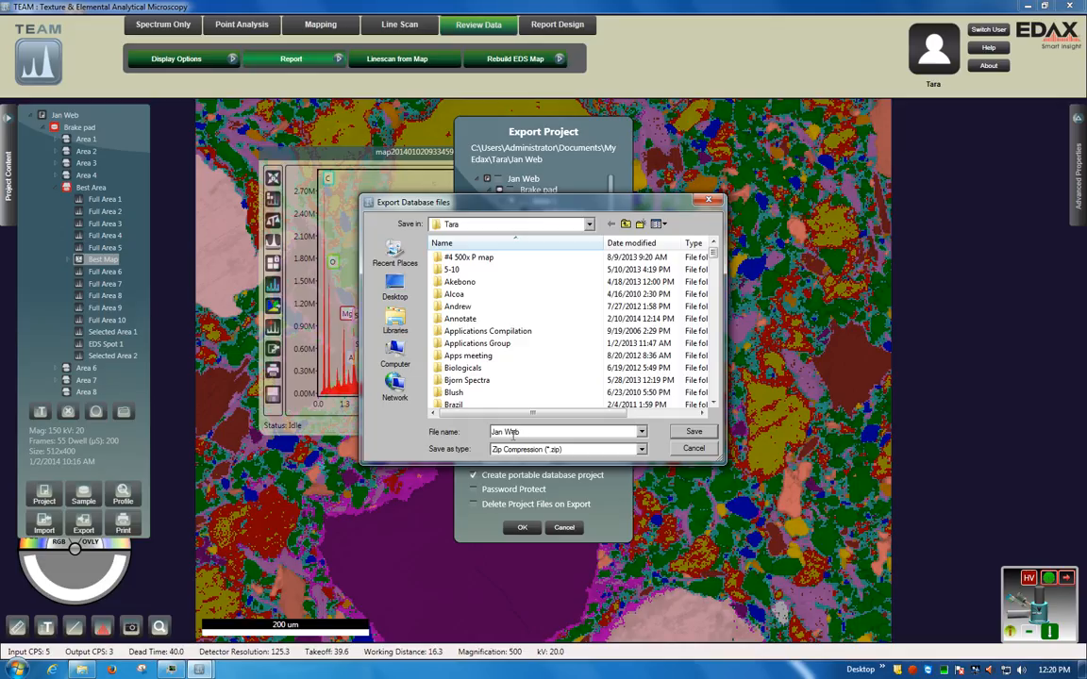
type(" export")
left_click(691, 432)
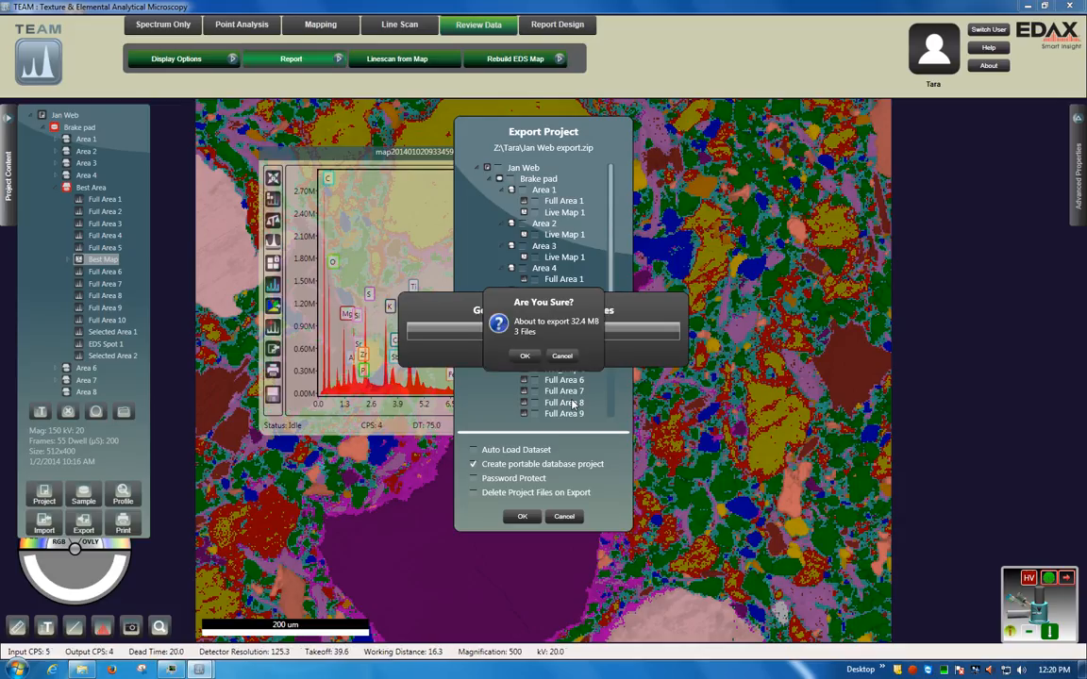
left_click(525, 356)
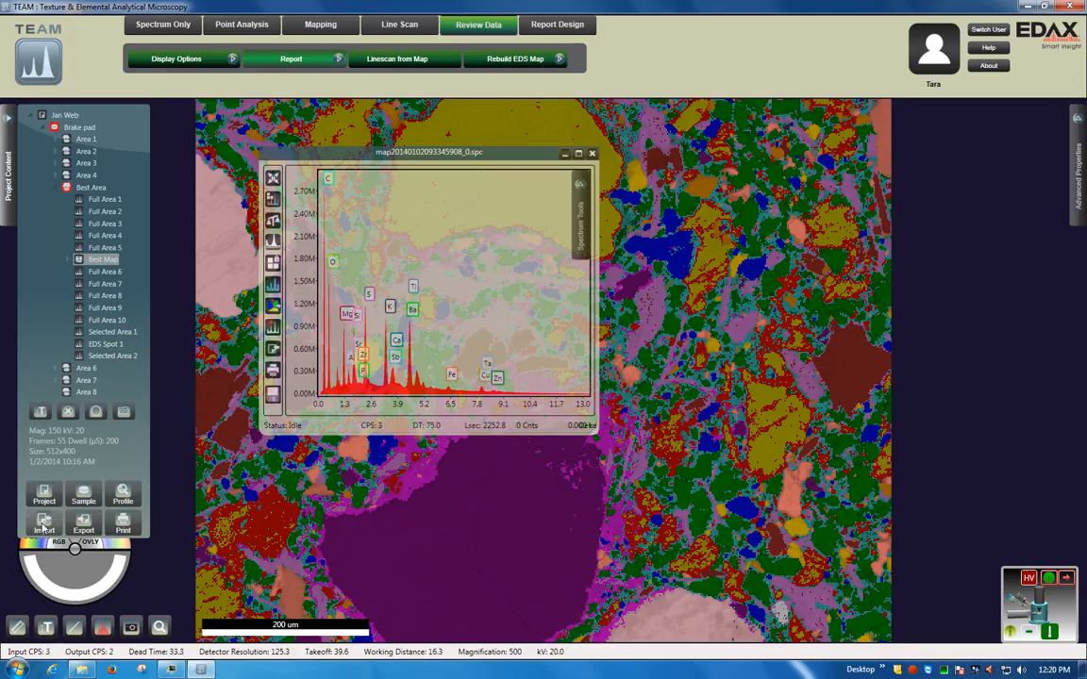
Look up Jan Web export.zip in the database import dialog and cancel the import
left_click(43, 522)
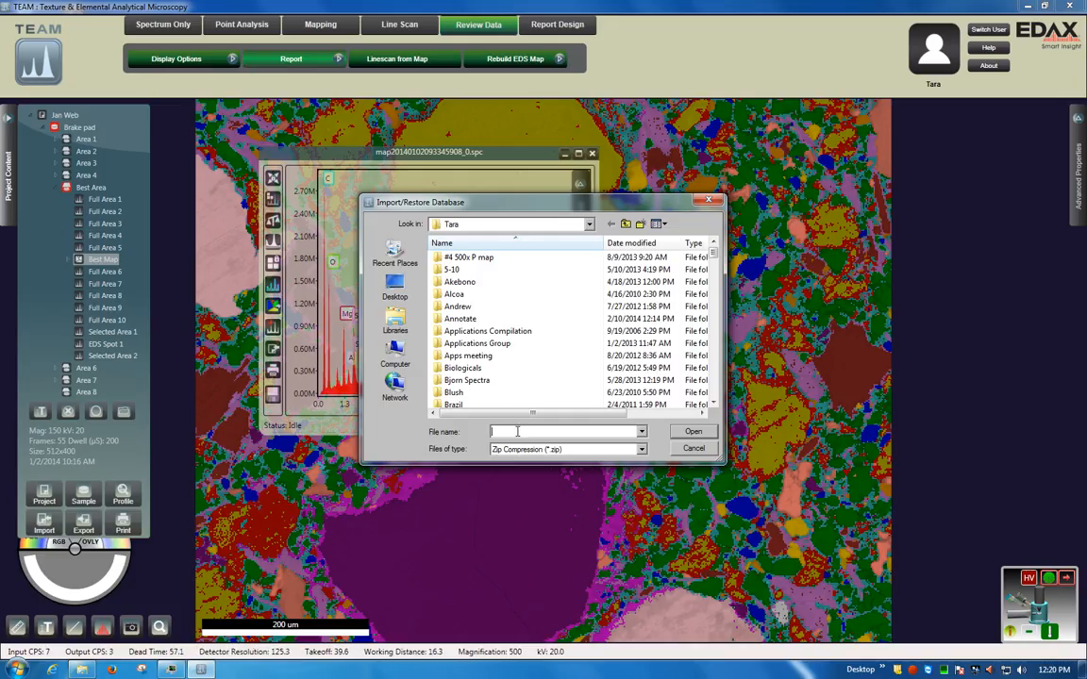
type("Jan")
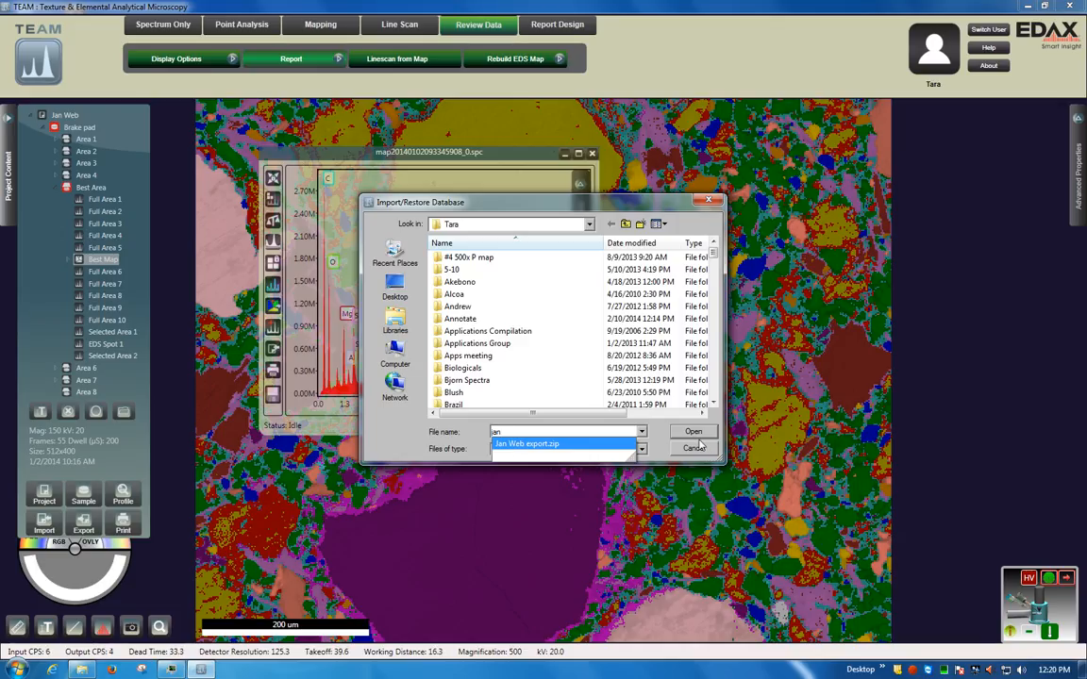
left_click(694, 451)
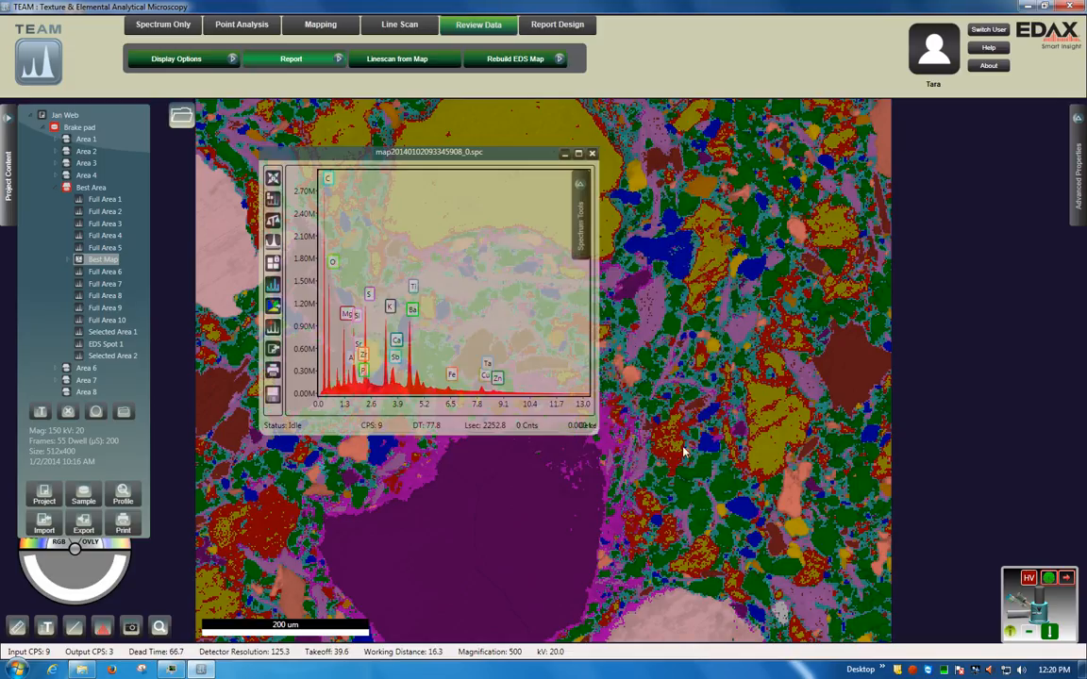